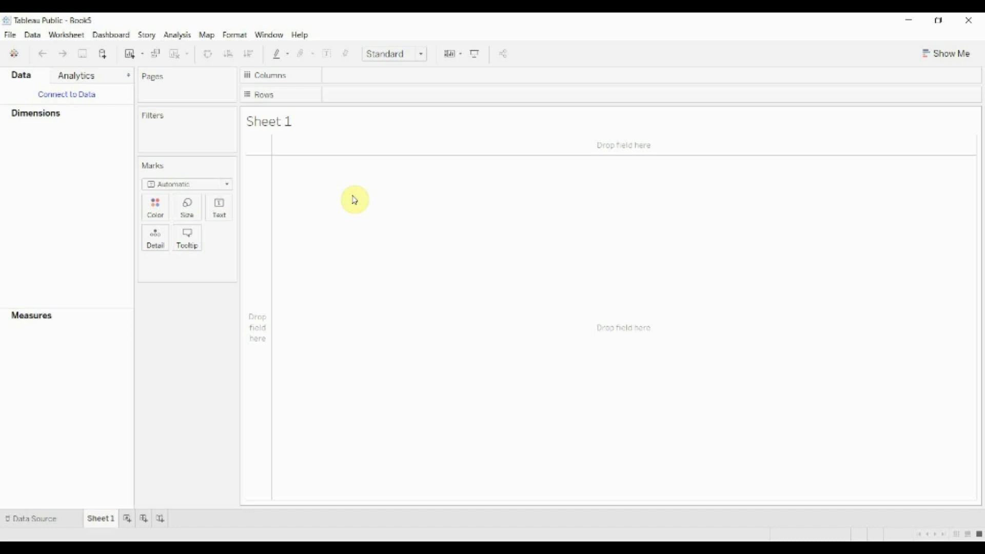
Connect to the NFL Arrests Excel workbook in the Small Datasets folder as the data source
click(61, 95)
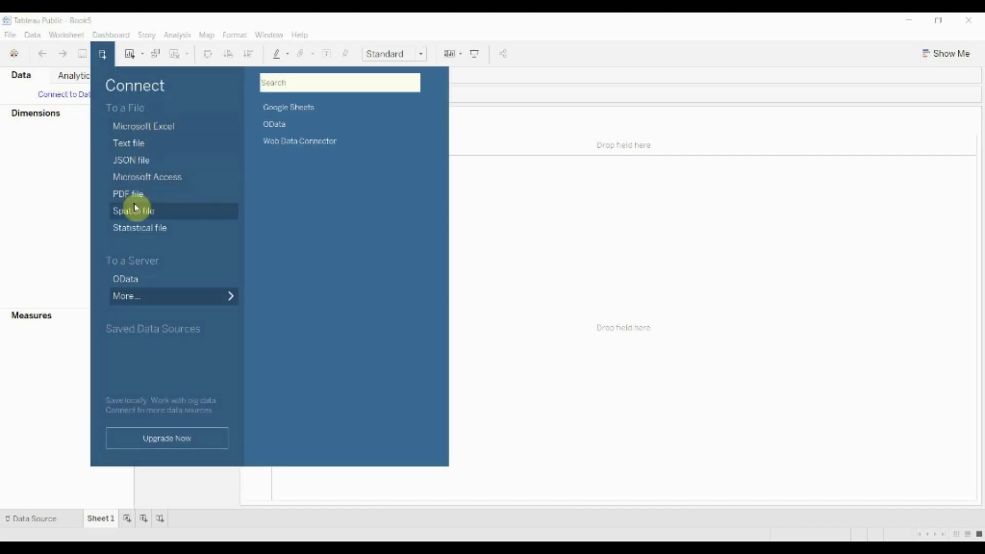
click(164, 129)
click(195, 260)
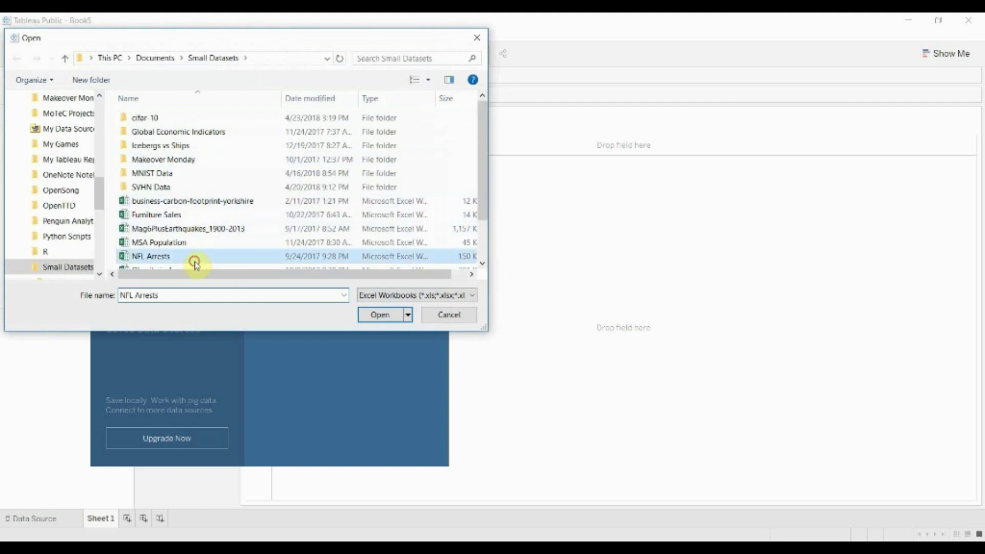
click(380, 314)
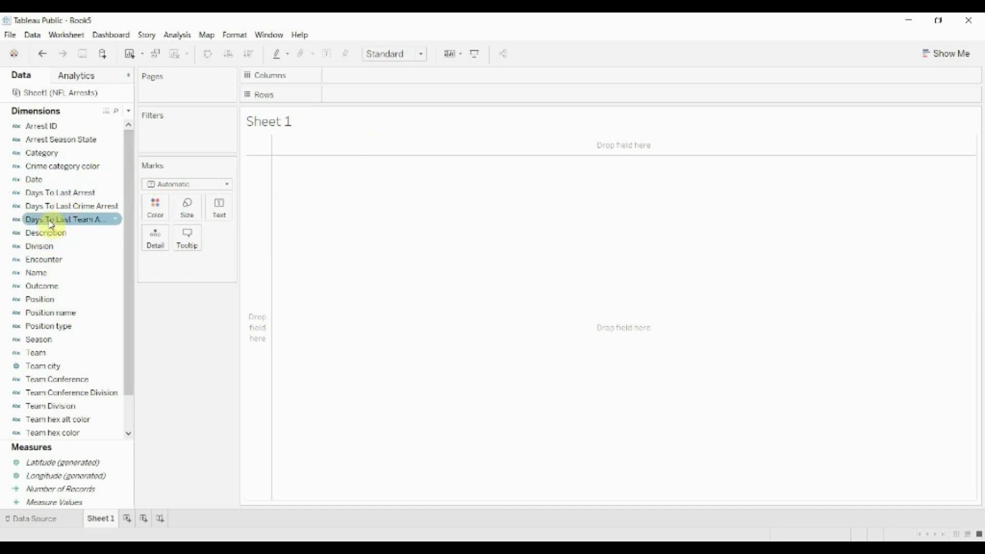
Place the Category dimension on Rows and widen its column so the long category names fit
drag(56, 155, 354, 97)
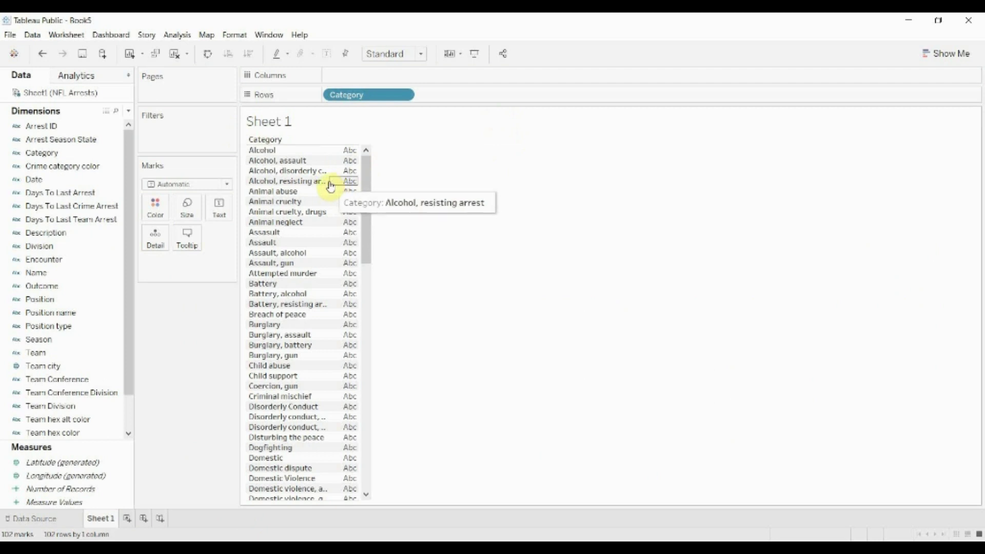
drag(329, 186, 401, 186)
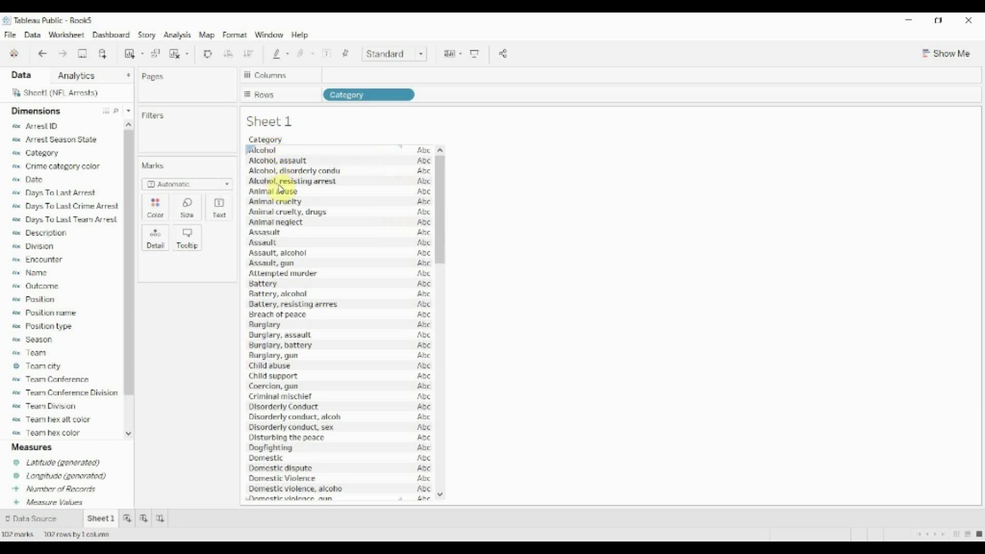
Create a calculated field named Category 1 and begin its formula with MID([Category], 1, leaving the length argument open
click(128, 112)
click(116, 124)
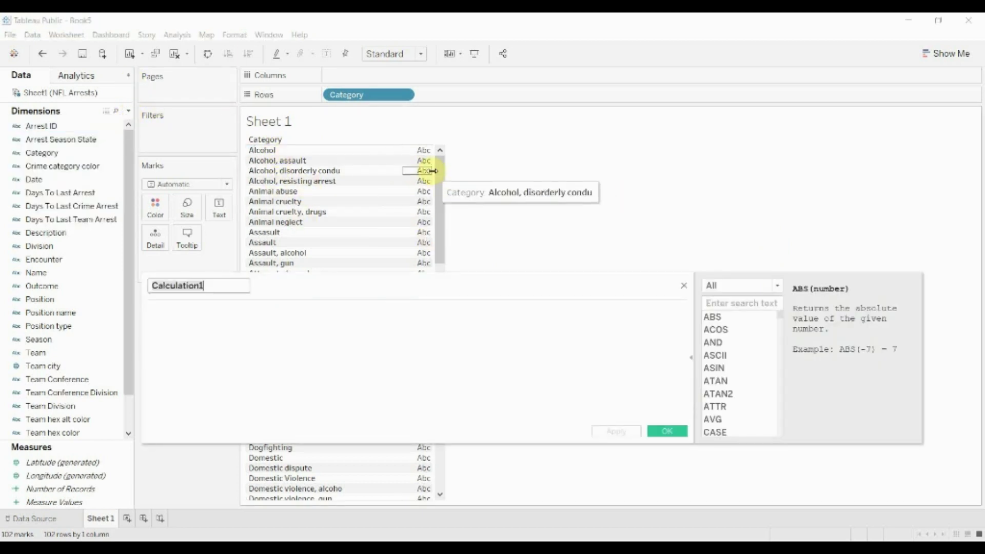
text(Category 1)
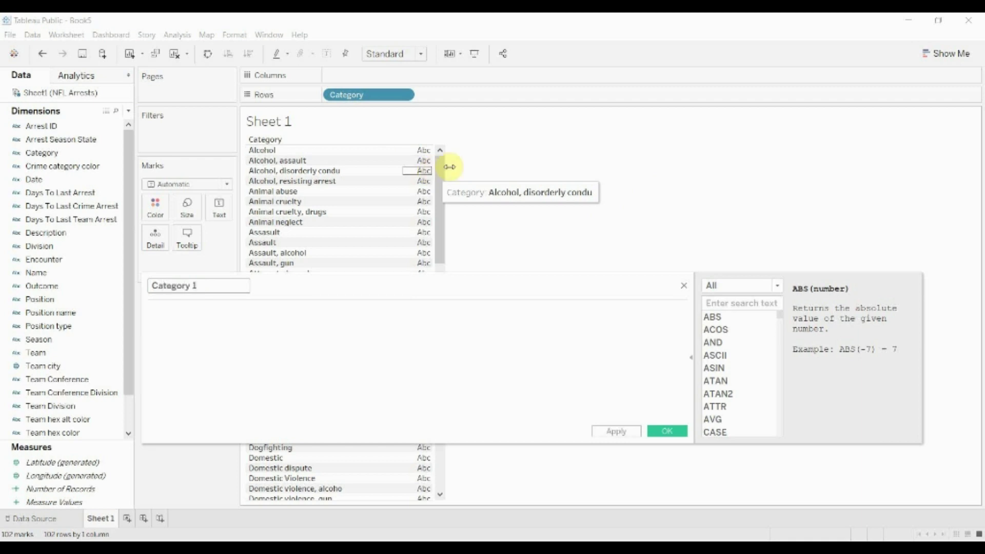
click(401, 377)
text(MID()
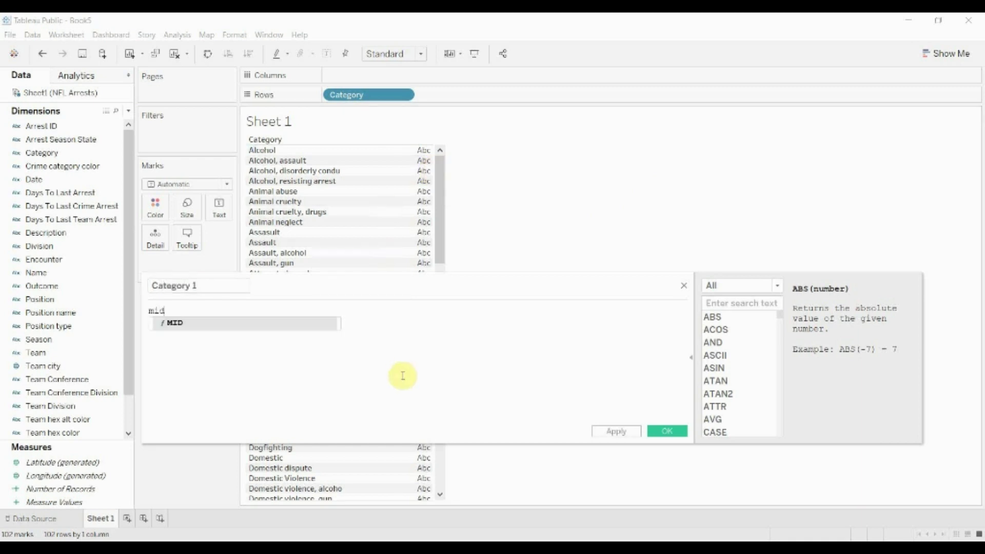
mouse_move(430, 297)
mouse_down()
mouse_move(433, 287)
mouse_move(485, 288)
mouse_up()
text(cat)
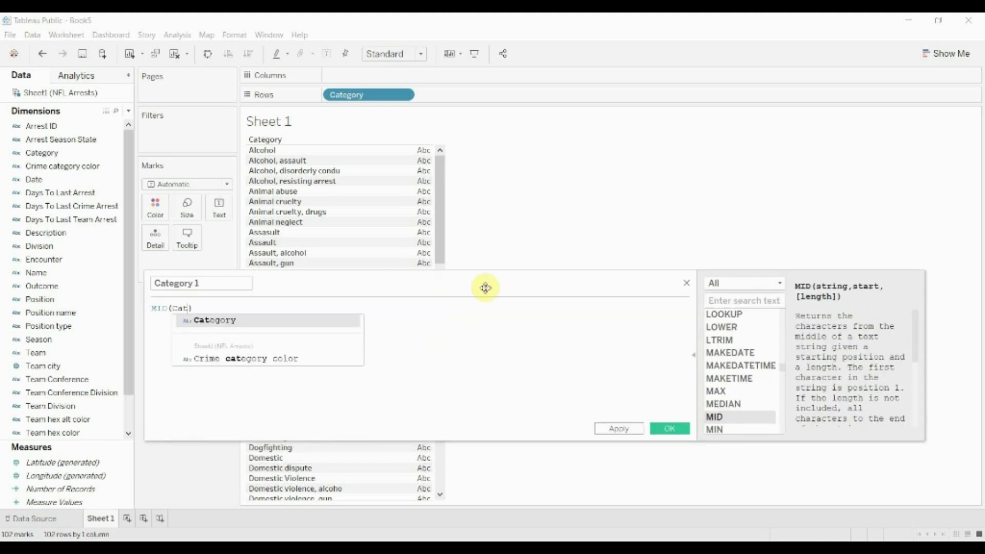
key(Return)
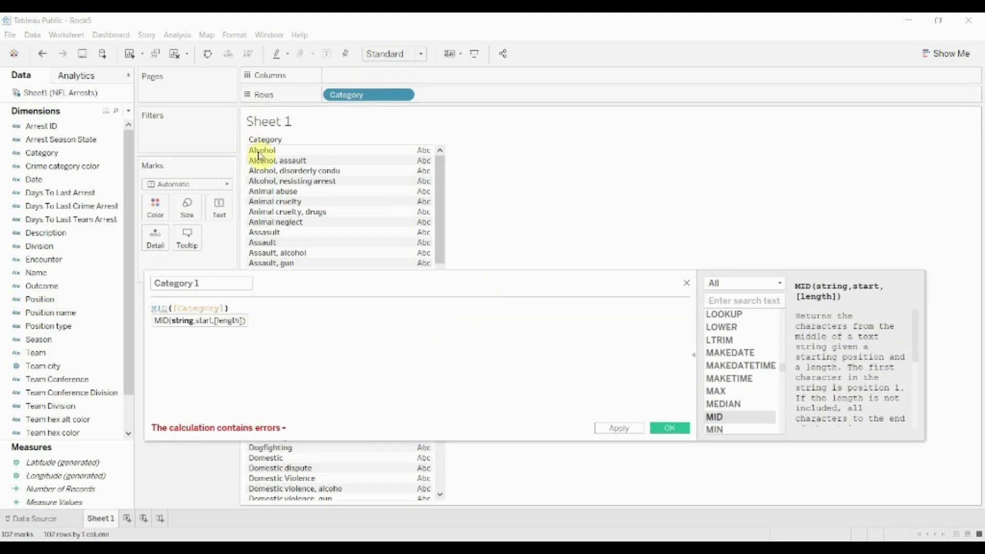
text(,)
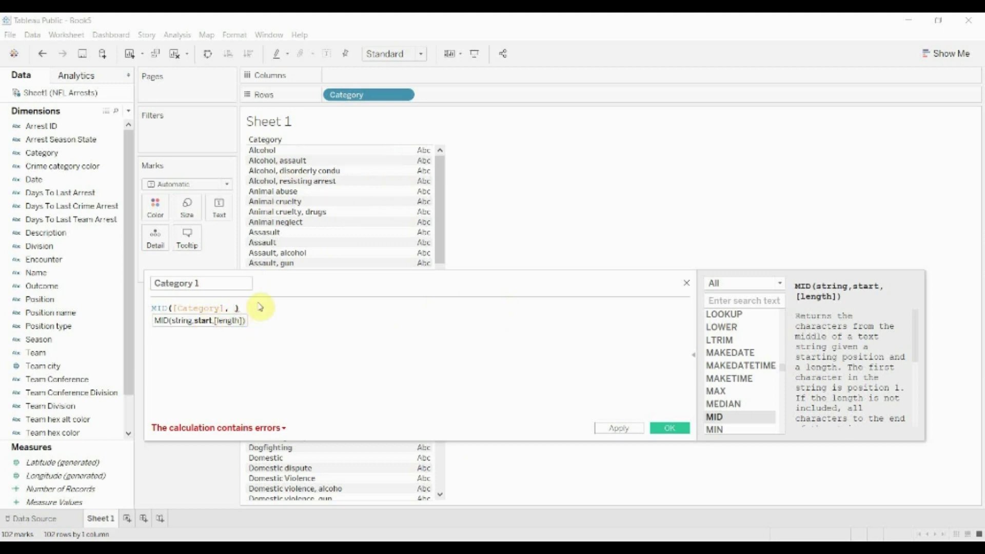
text(1)
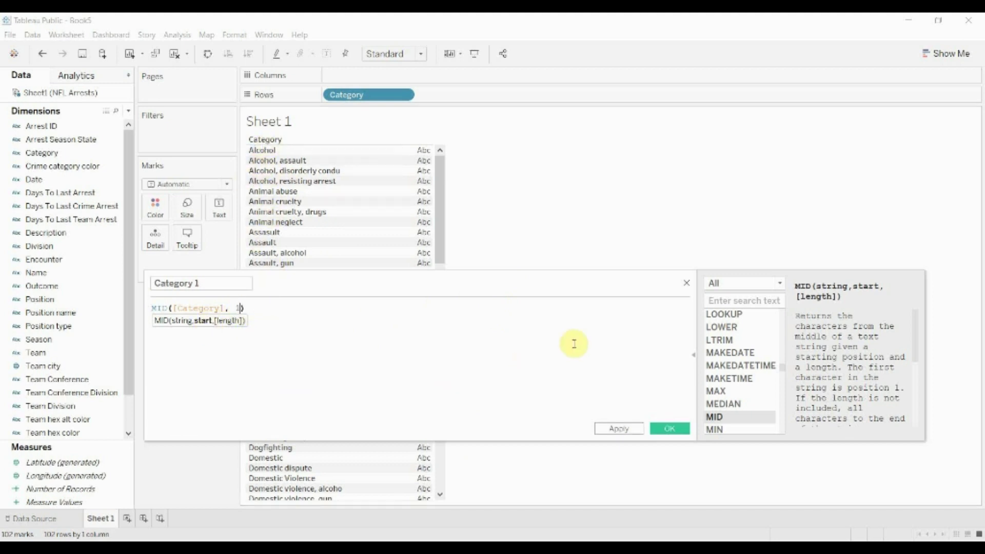
text(,)
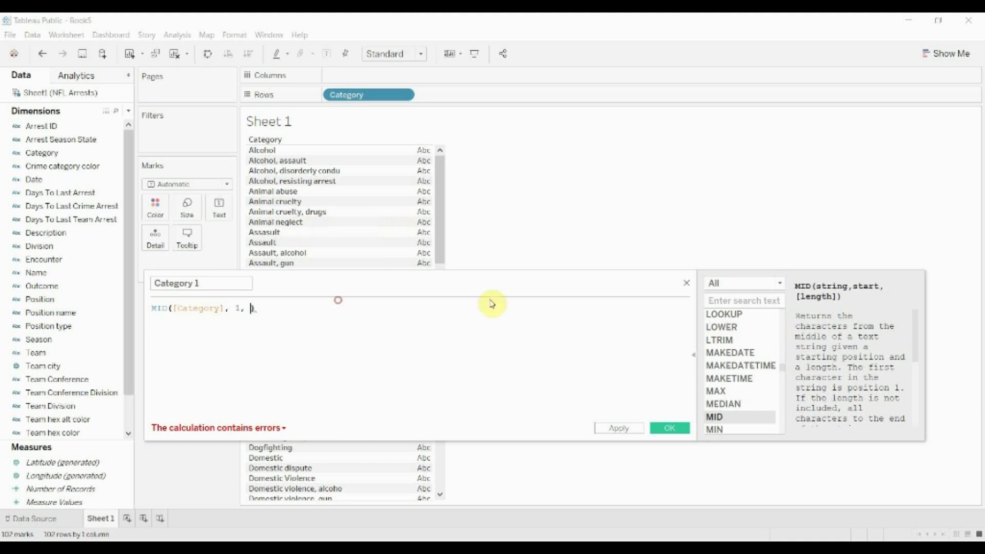
Complete the formula with find([Category], ',') as the MID length and place Category 1 on Rows after Category
text(find()
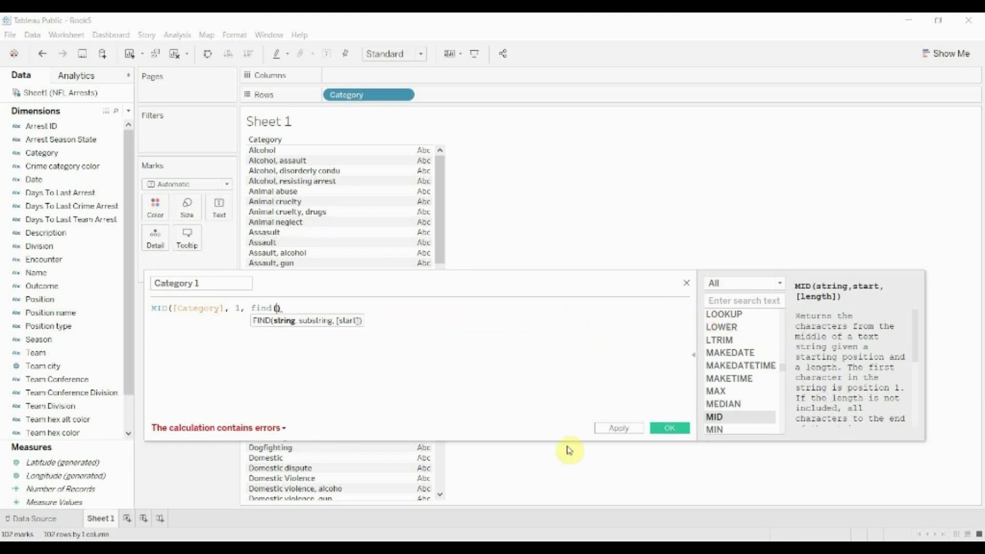
text(')
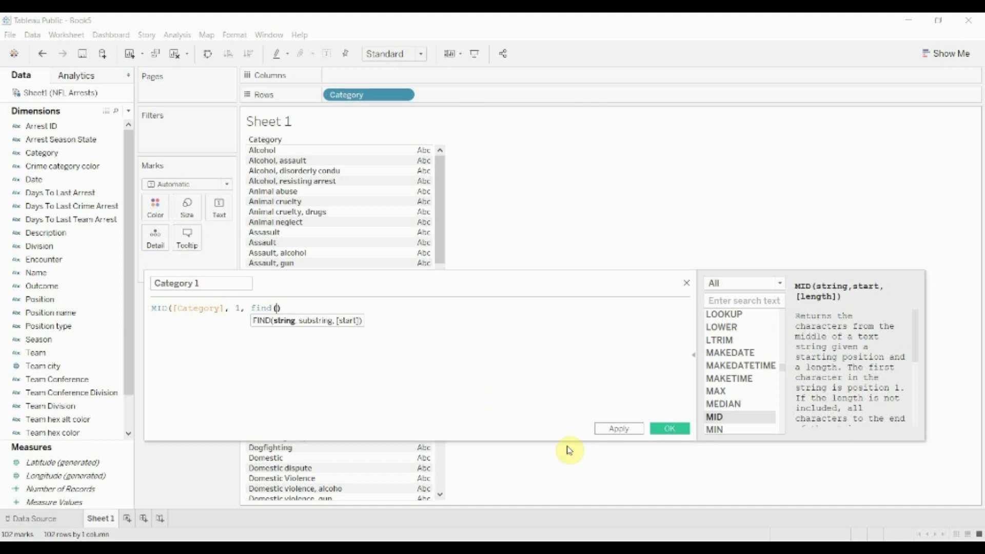
text(cate)
key(Return)
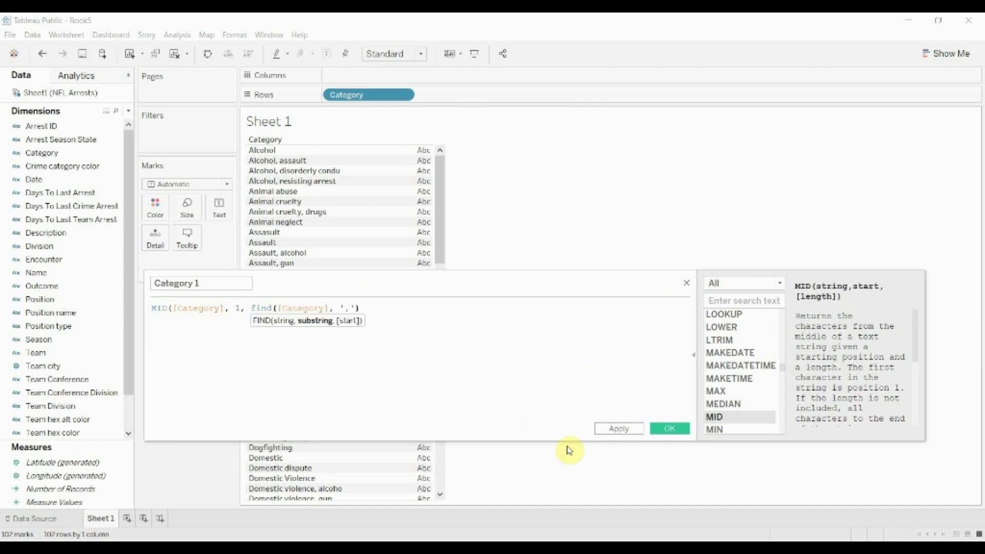
click(495, 306)
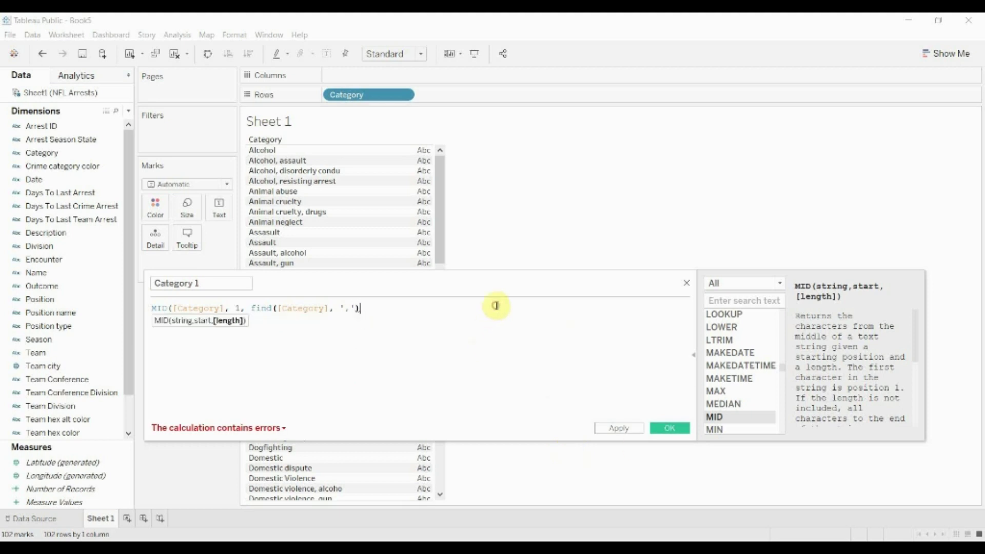
text())
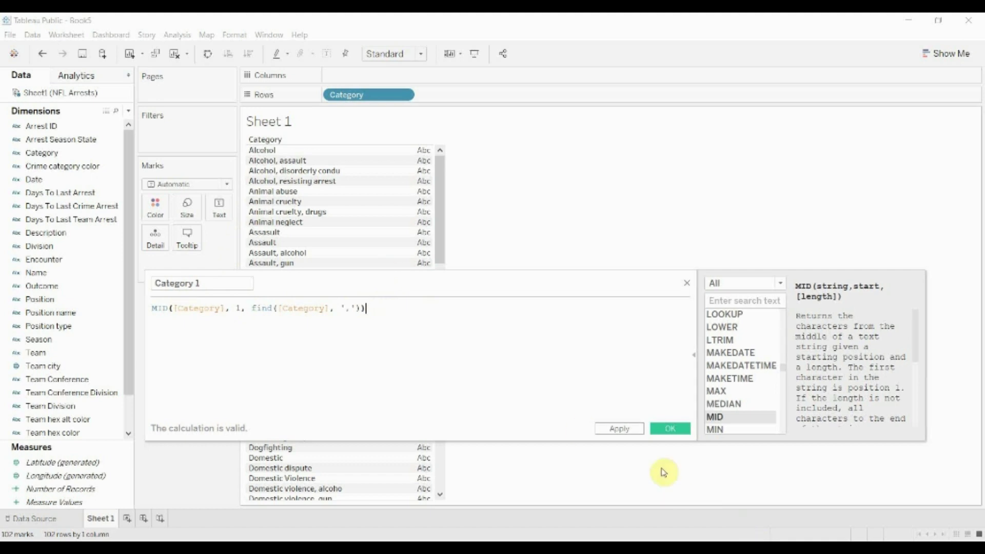
click(627, 430)
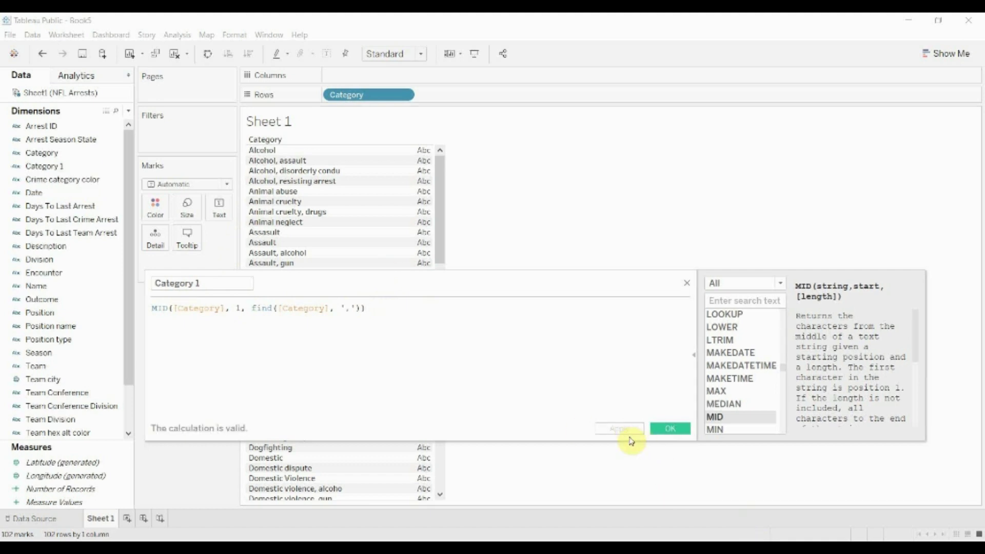
drag(71, 174, 461, 95)
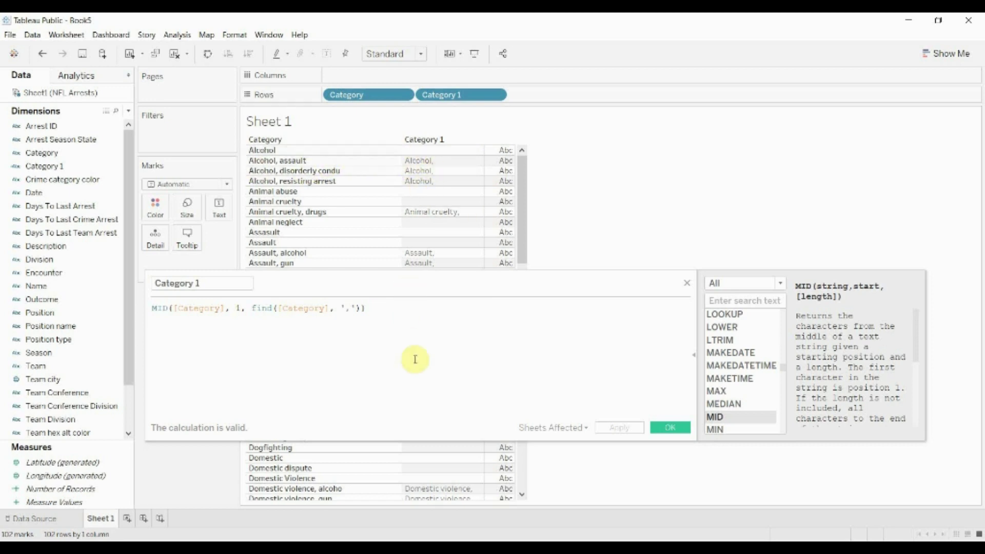
Subtract 1 from the find result in the Category 1 formula and apply the change
click(405, 309)
text(- 1)
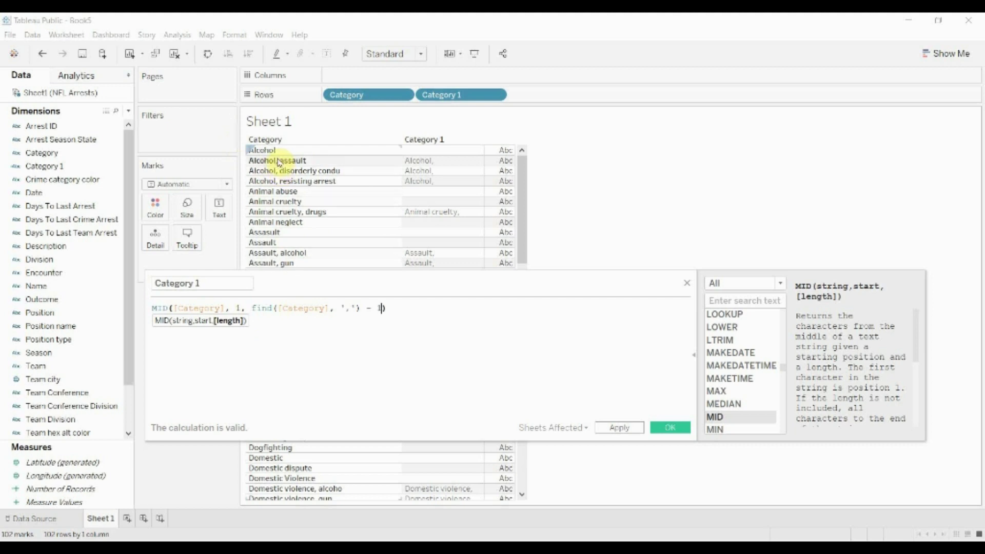
click(634, 428)
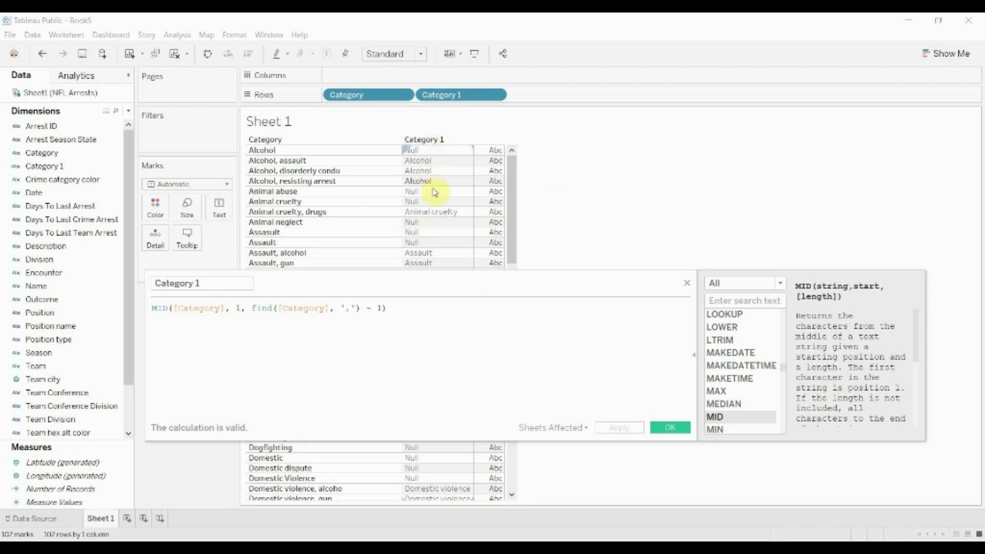
Wrap the MID expression in an if ISNULL(...) condition that returns [Category] when the result is null
click(417, 303)
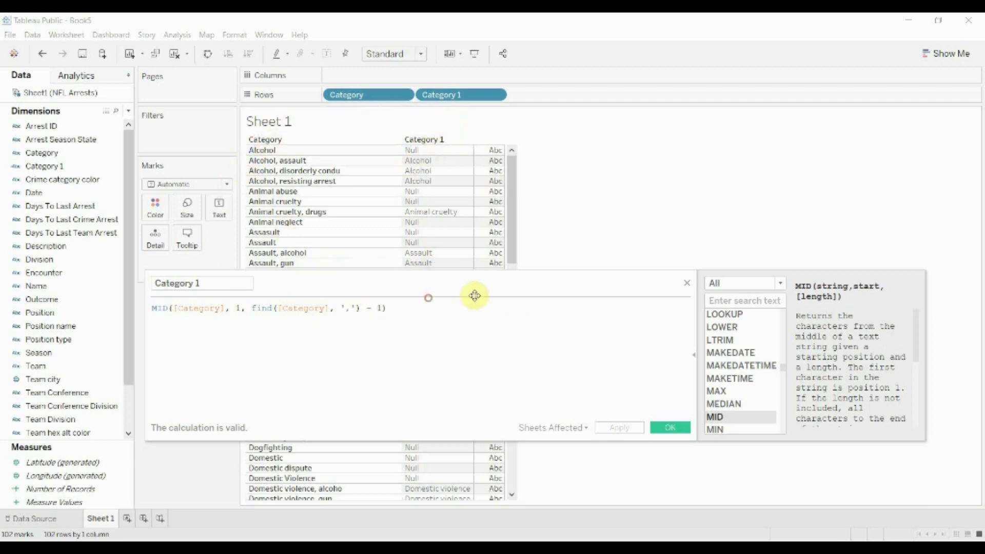
click(439, 305)
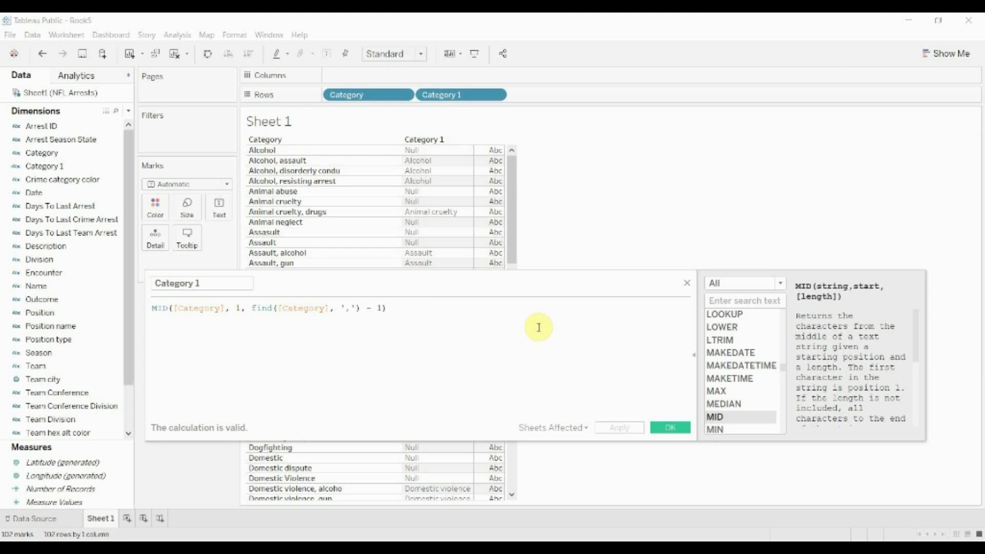
text(if )
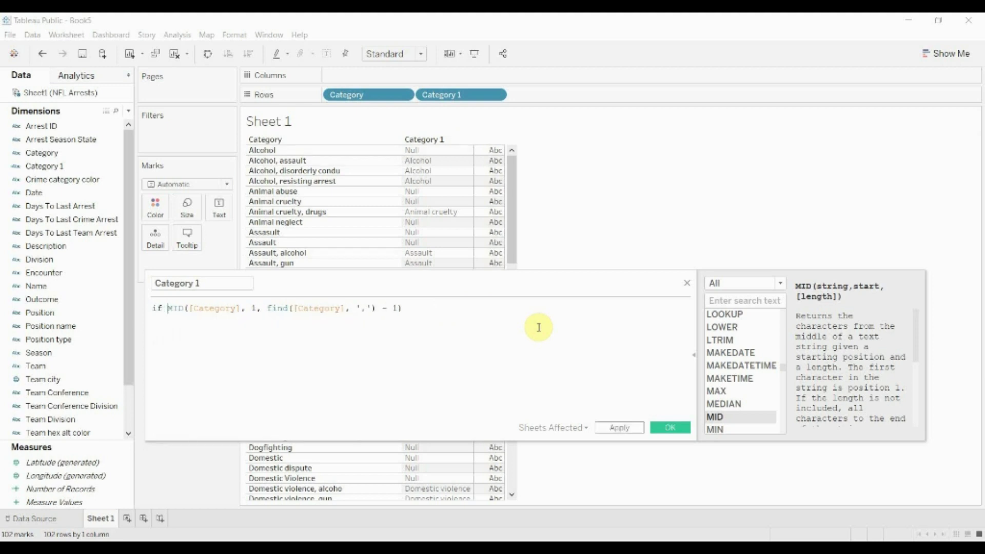
text(ISN)
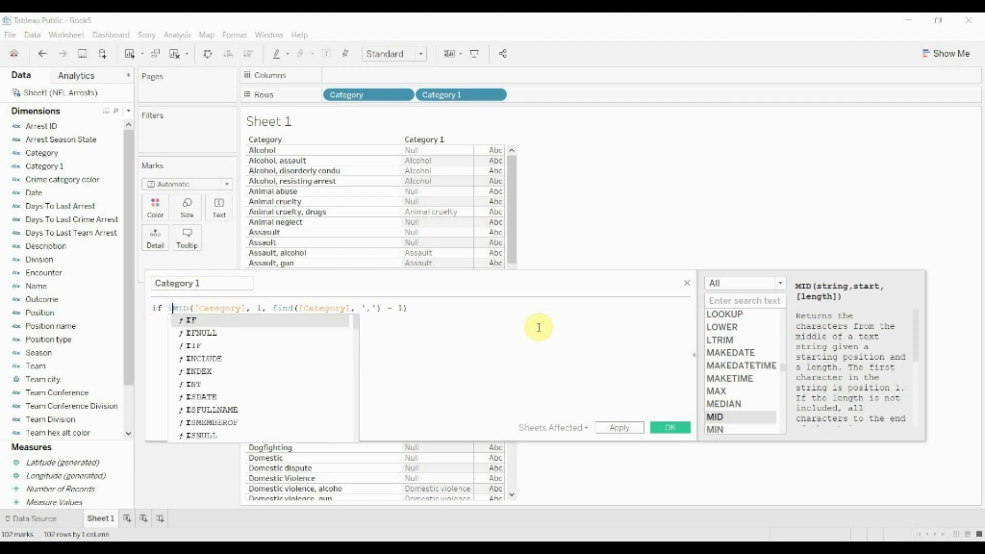
key(Return)
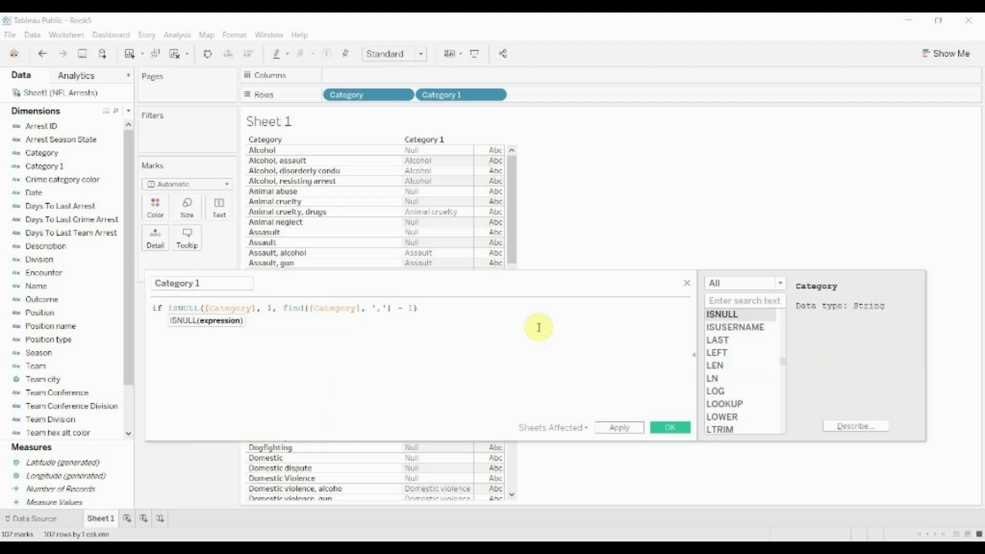
text((mid)
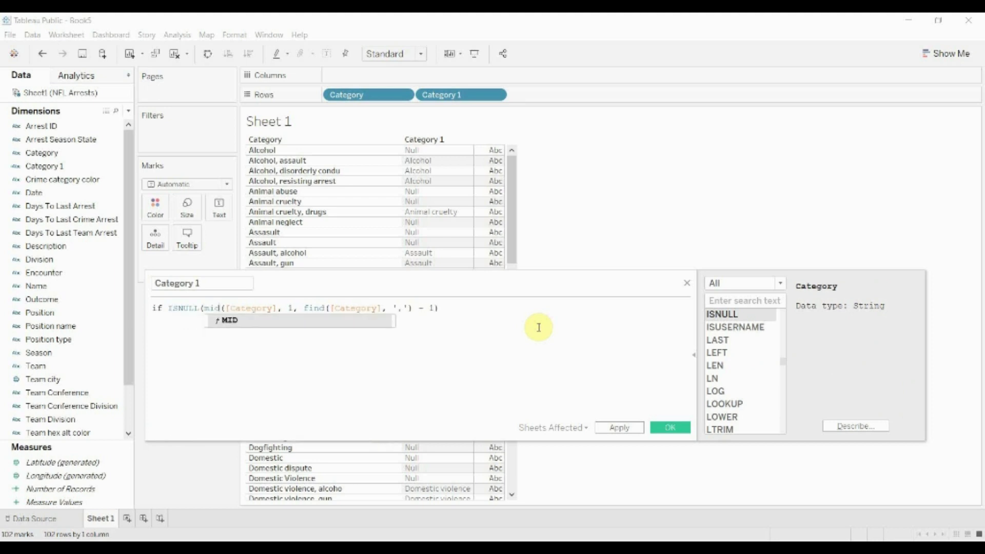
click(558, 311)
text() then )
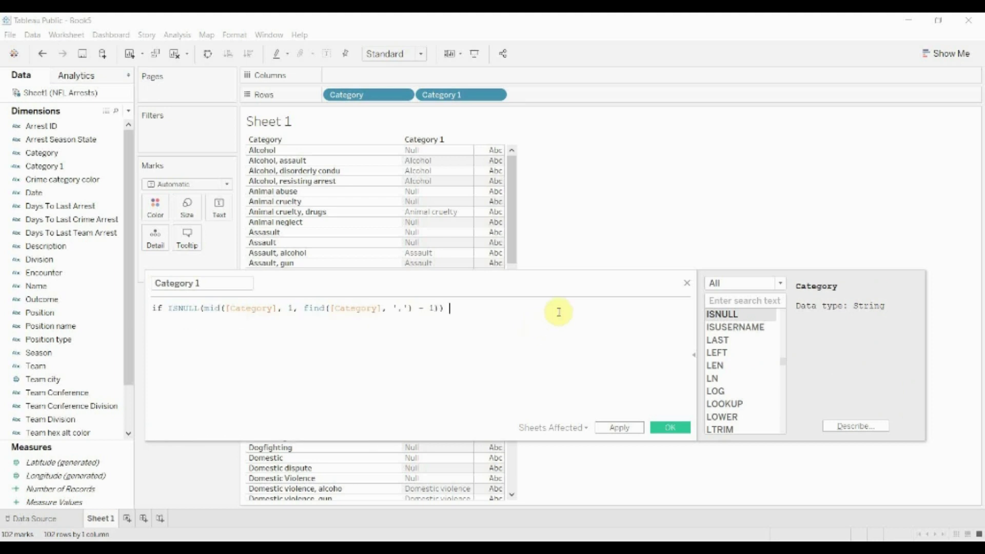
text([ca)
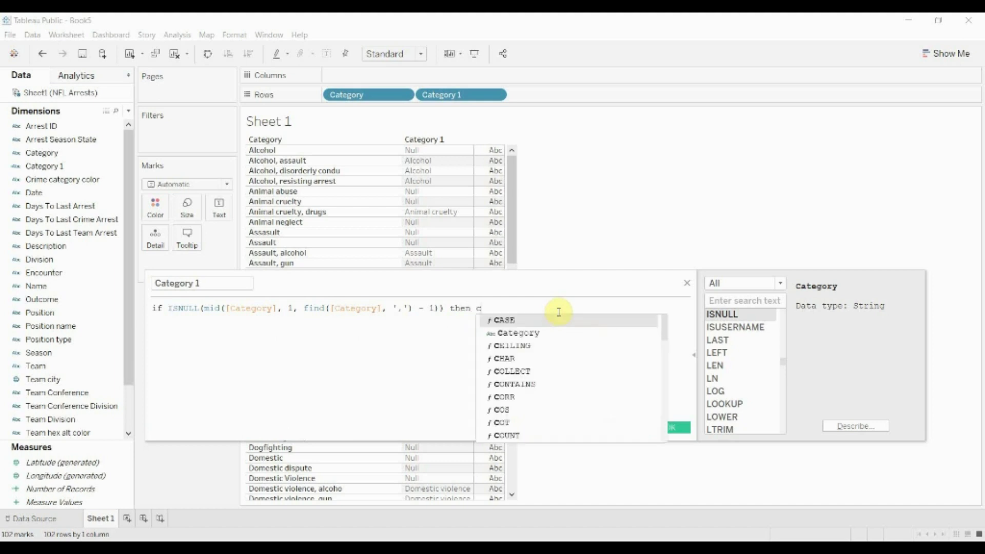
key(Return)
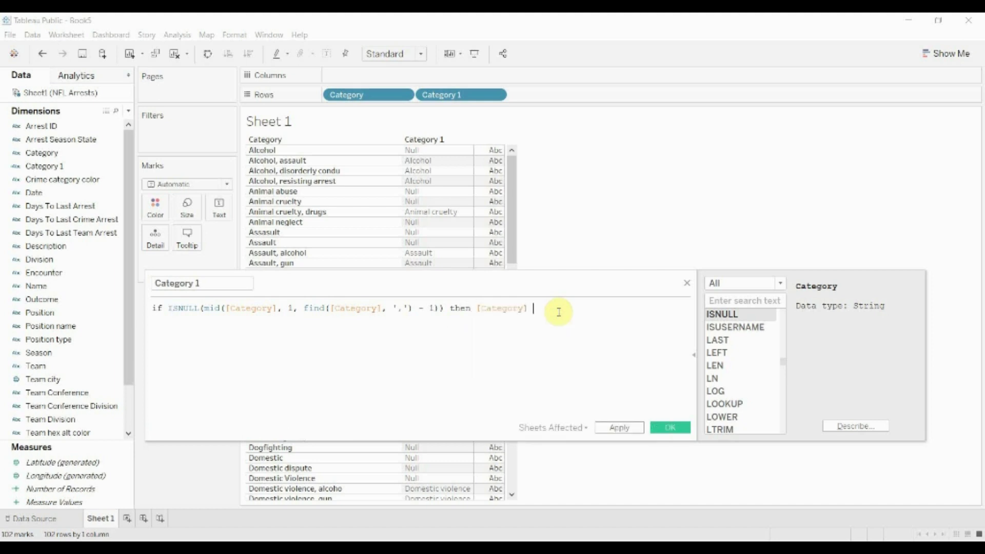
Add an else branch to the Category 1 formula that returns a copy of mid([Category], 1, find([Category], ',') - 1)
text(elsef)
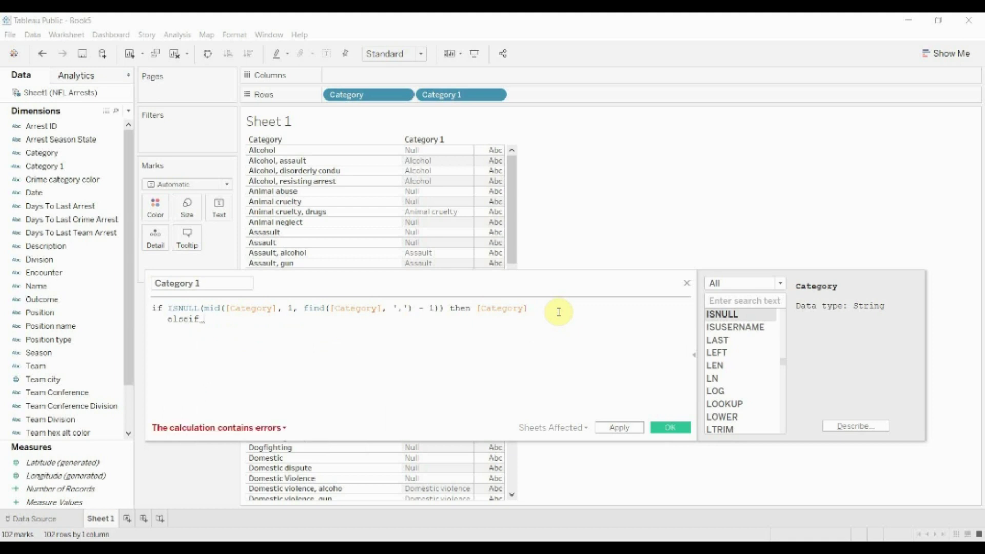
key(BackSpace)
key(BackSpace)
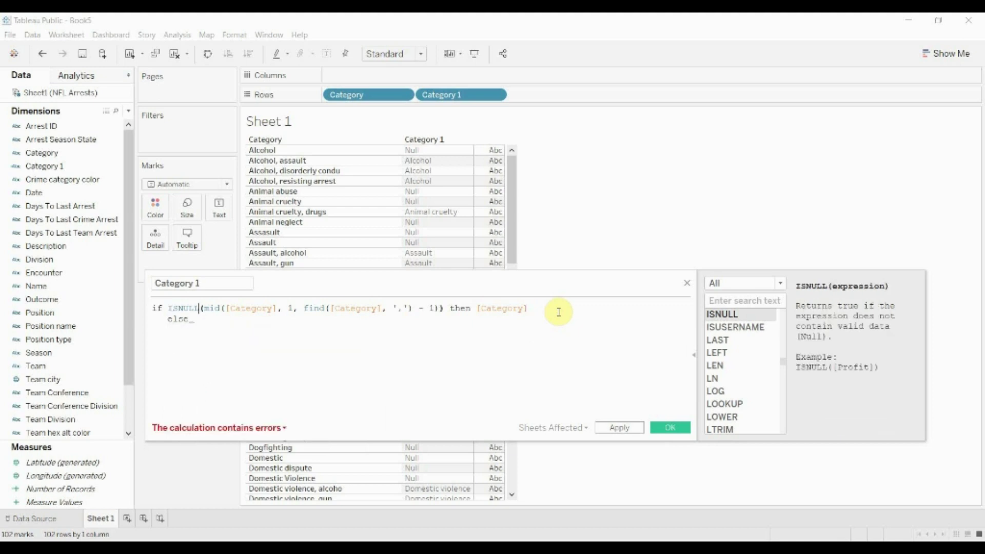
key(ctrl+shift+Right)
key(ctrl+shift+Right)
key(ctrl+shift+Right)
key(ctrl+shift+Right)
key(ctrl+shift+Right)
key(ctrl+shift+Right)
key(ctrl+shift+Right)
key(ctrl+shift+Right)
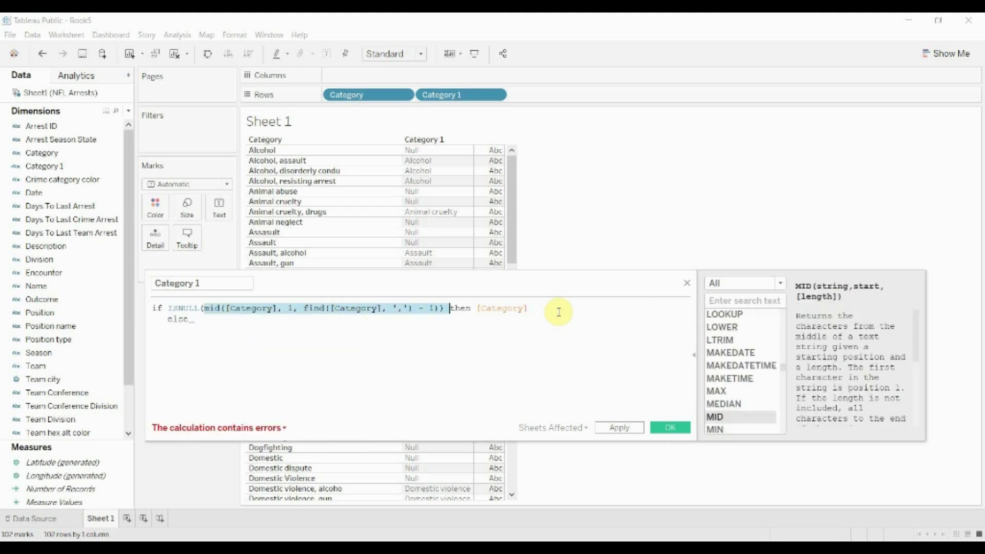
key(ctrl+c)
key(ctrl+End)
key(ctrl+v)
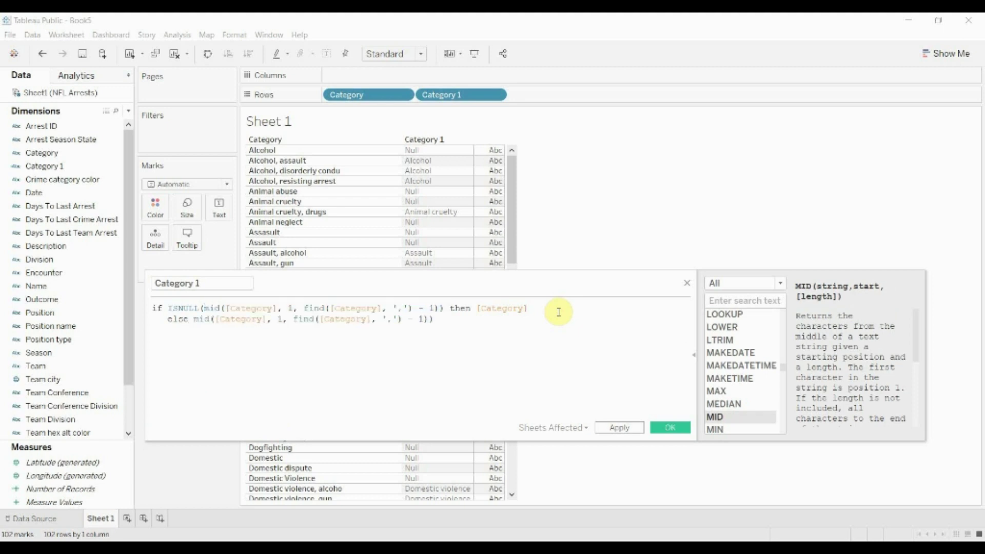
Replace the ISNULL condition in the Category 1 formula with find([Category], ',') == 0
key(Up)
key(BackSpace)
key(ctrl+Left)
key(ctrl+Left)
key(ctrl+Left)
key(ctrl+Left)
key(ctrl+Left)
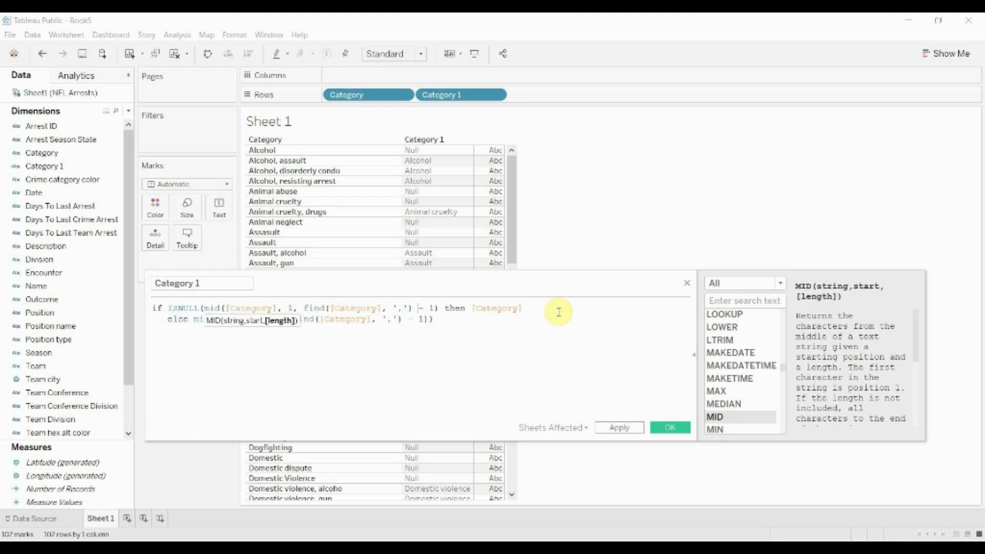
key(ctrl+shift+Left)
key(ctrl+shift+Left)
key(ctrl+shift+Left)
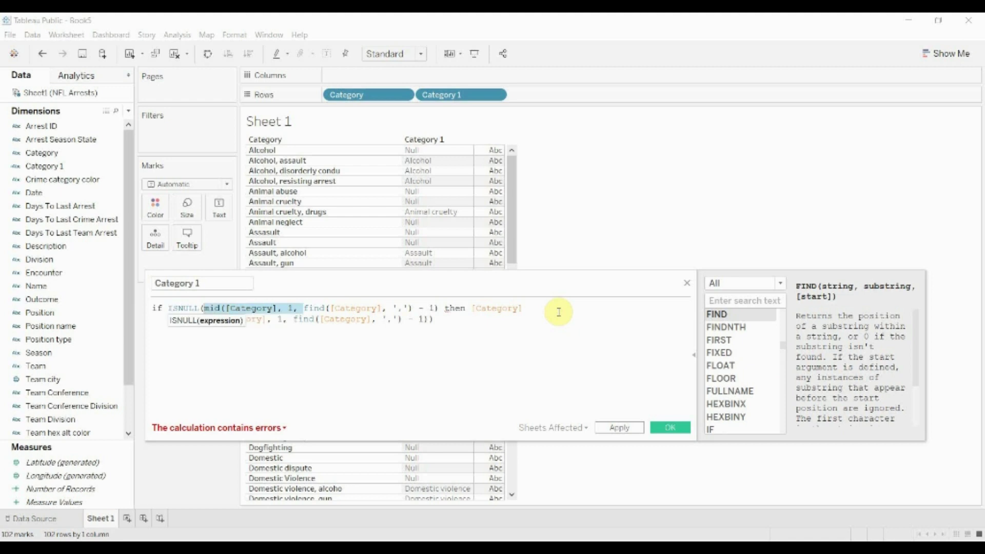
key(ctrl+shift+Left)
key(BackSpace)
key(ctrl+Right)
key(ctrl+Right)
key(ctrl+Right)
key(ctrl+Right)
key(ctrl+Right)
key(ctrl+Right)
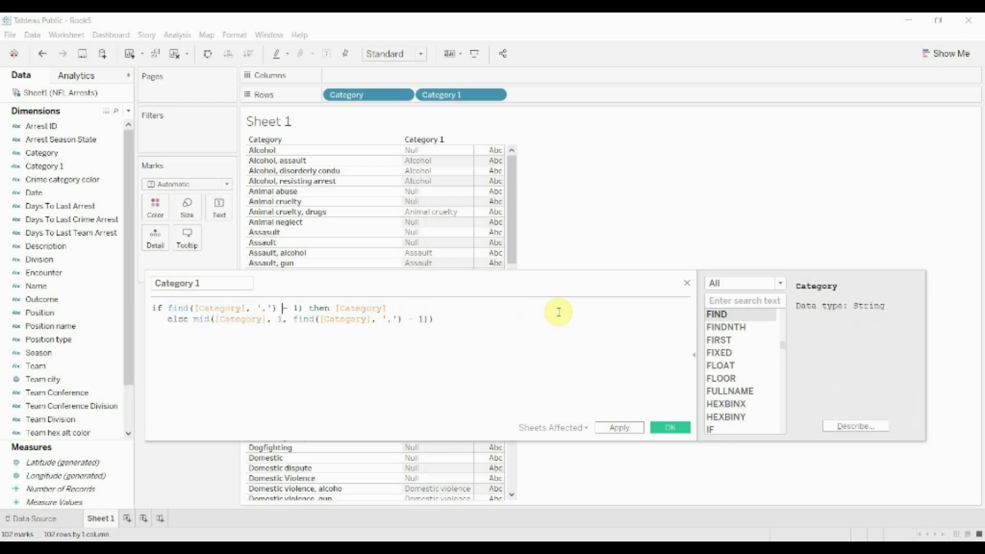
key(BackSpace)
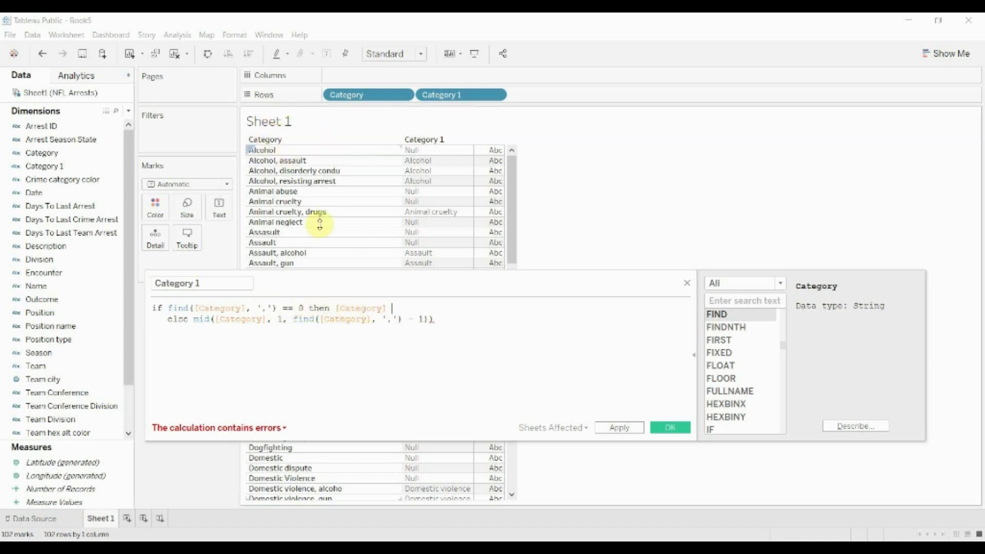
Remove the indentation before the else branch of the Category 1 formula and start a new line below it
key(Delete)
key(Delete)
key(Delete)
key(Delete)
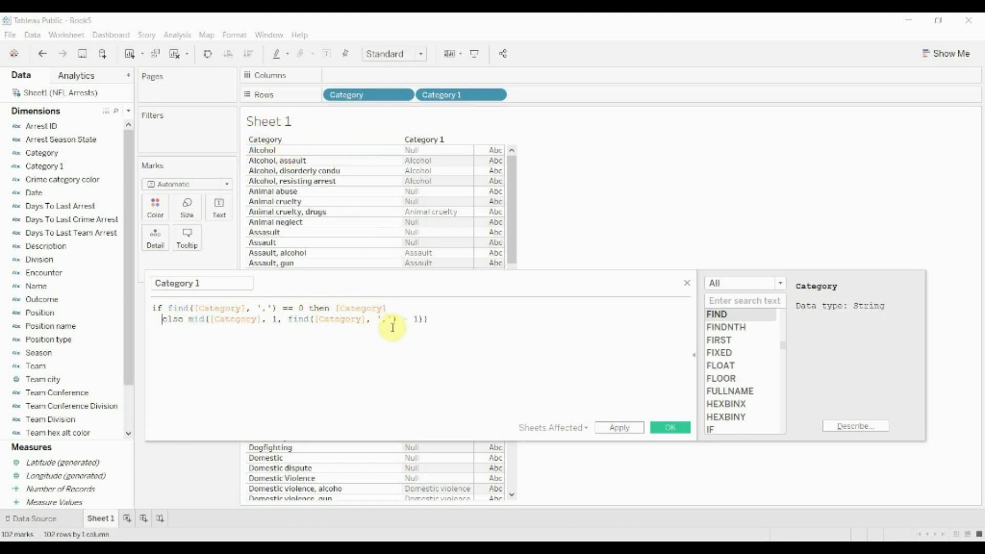
key(Return)
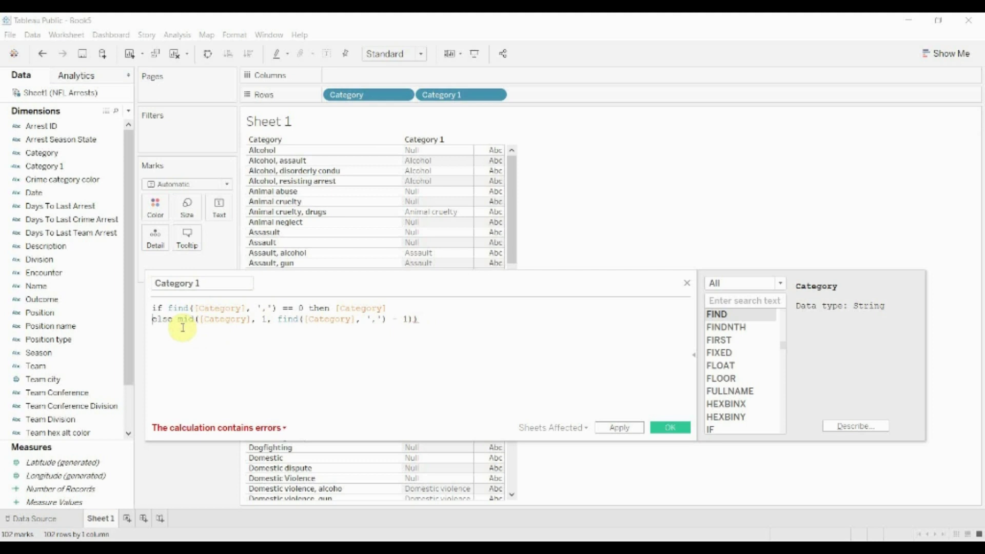
click(426, 318)
key(Return)
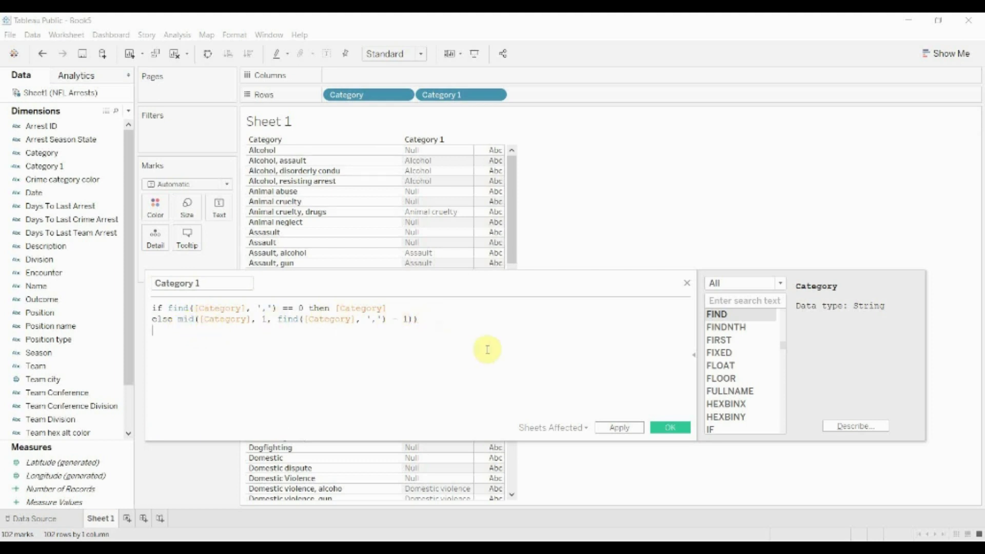
Finish the Category 1 formula with END, remove the surplus closing parenthesis after the else expression, and apply it
text(END)
key(Return)
click(640, 426)
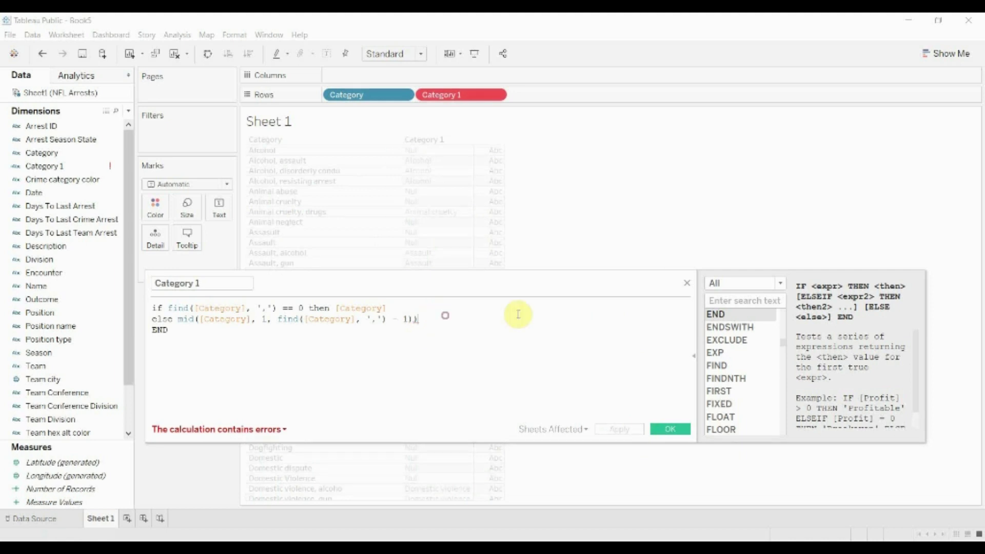
key(BackSpace)
click(632, 429)
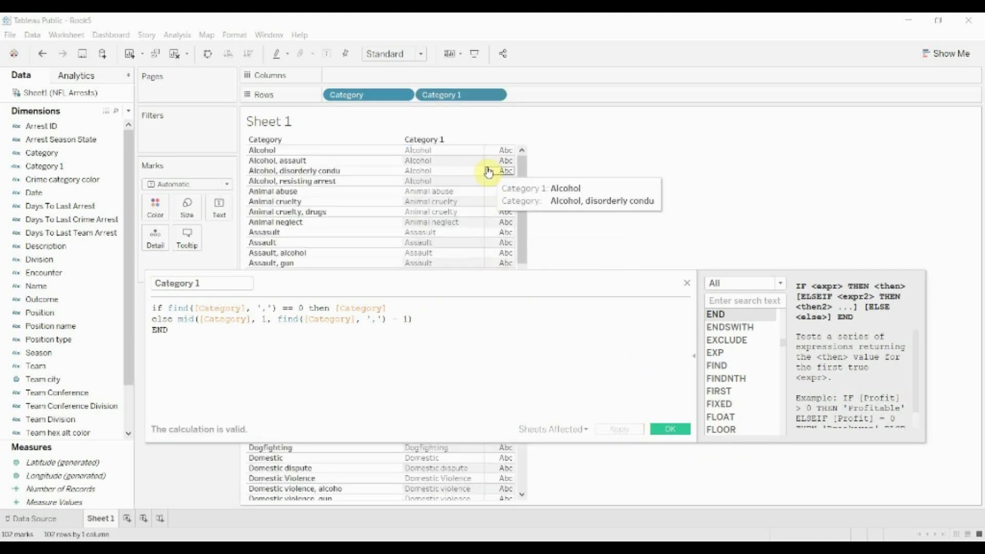
Compare the Category 1 values with the original Category entries in the sheet, and close the calculation editor
drag(451, 282, 475, 372)
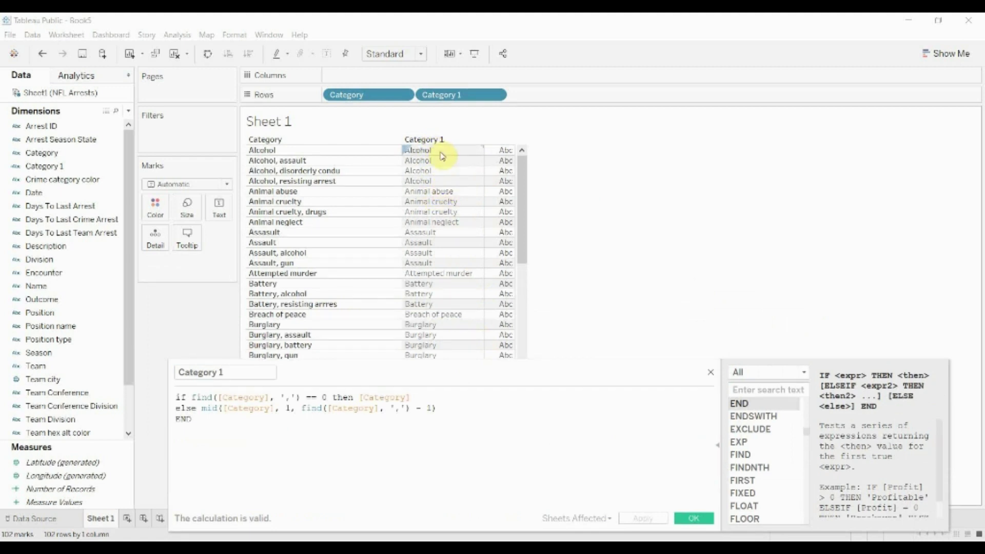
drag(444, 369, 442, 264)
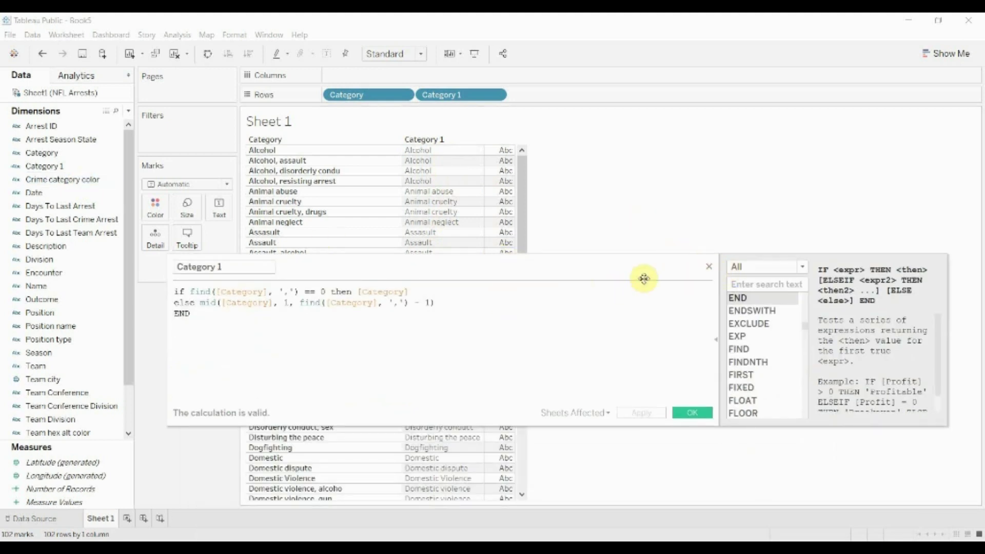
click(708, 266)
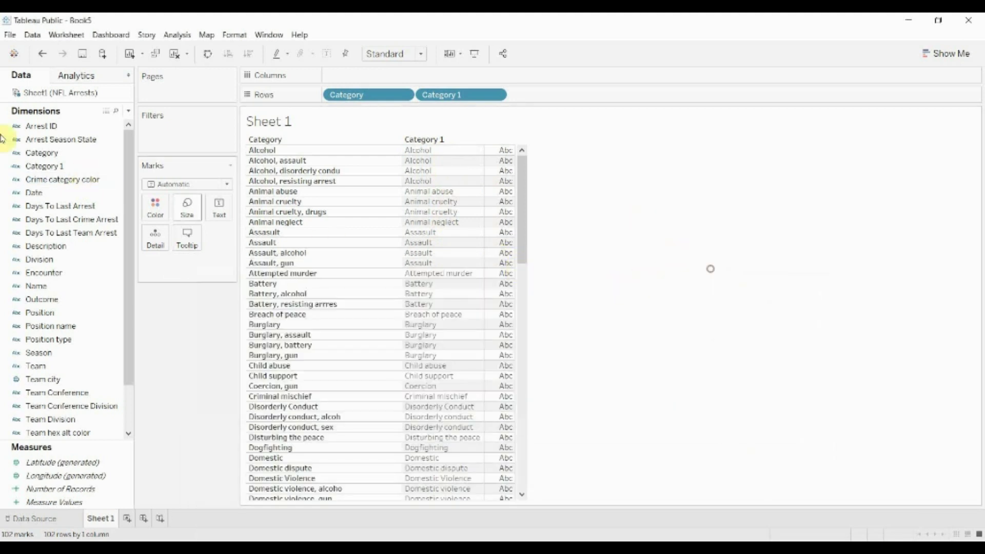
Create a calculated field named Category 2 with the formula mid([Category], find([Category], ','), LEN([Category]) - find([Category], ','))
click(128, 111)
click(109, 124)
text(Category 2)
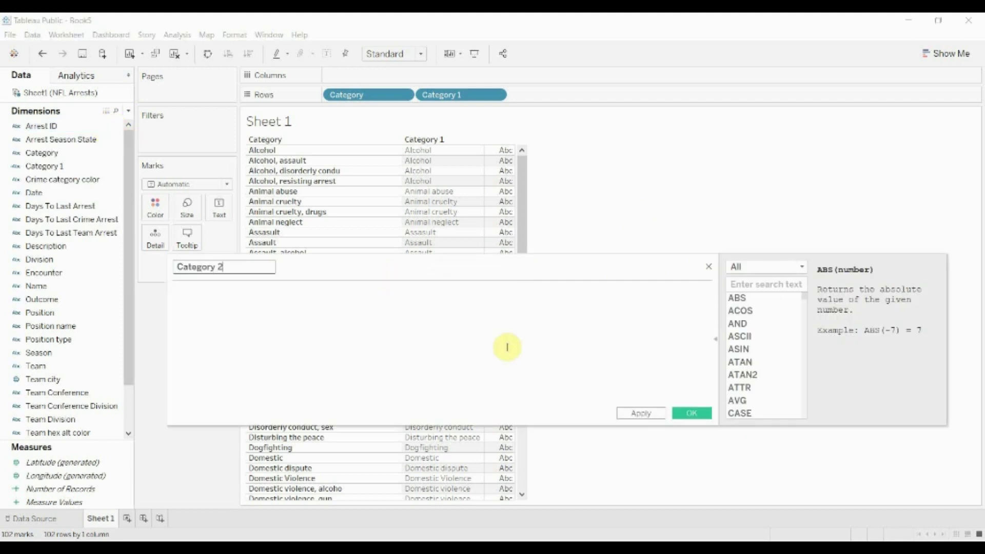
click(507, 347)
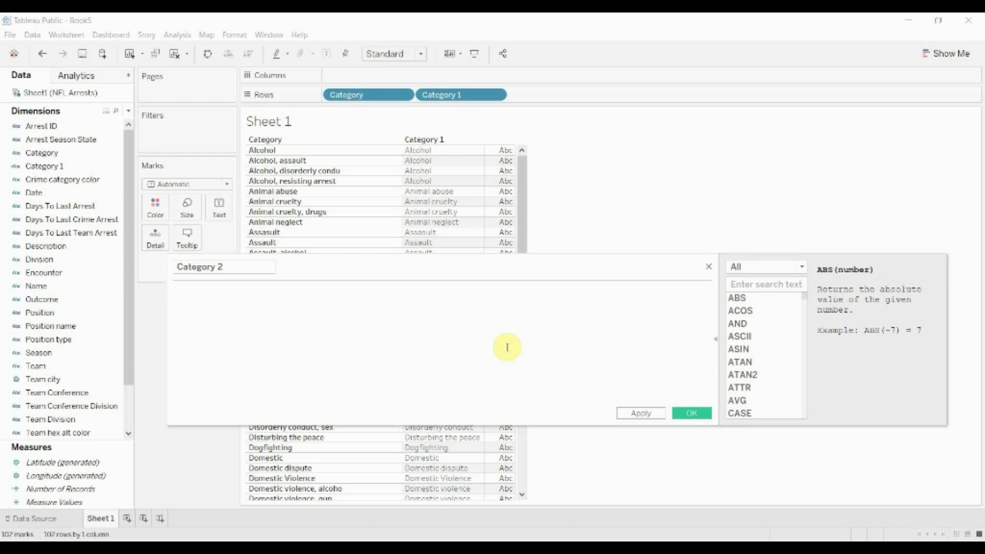
text(mid([Category], find()
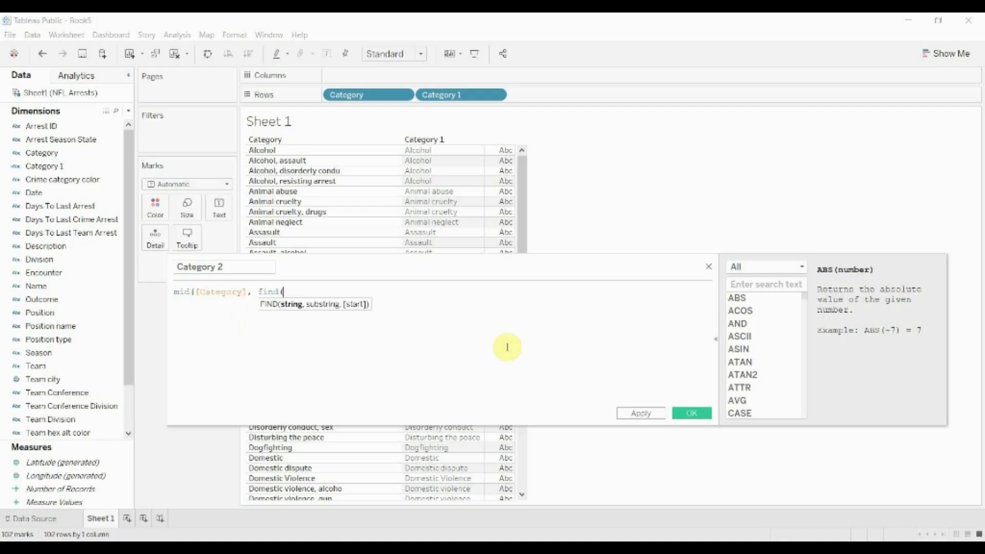
text([Category], ','), LEN([Category]) )
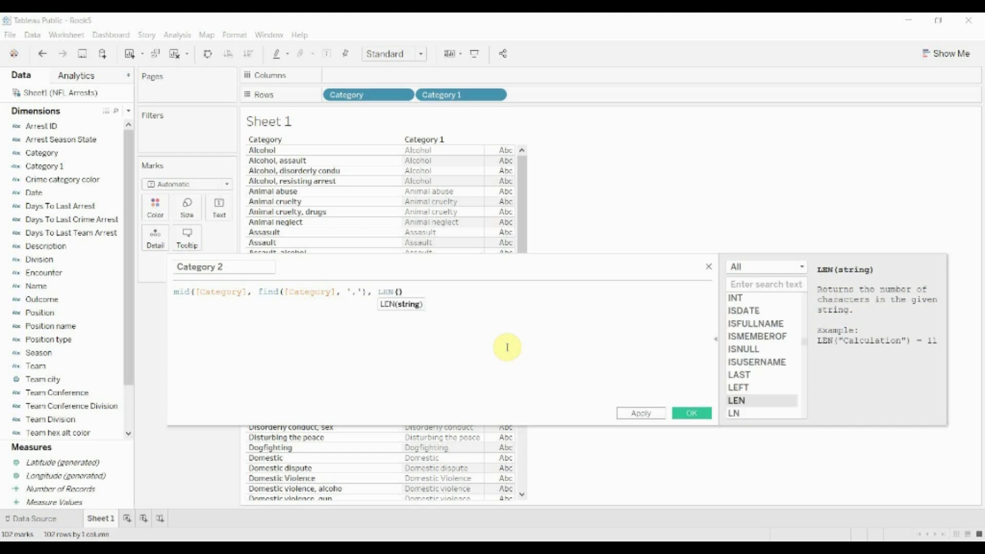
text(- find([Category], ',')))
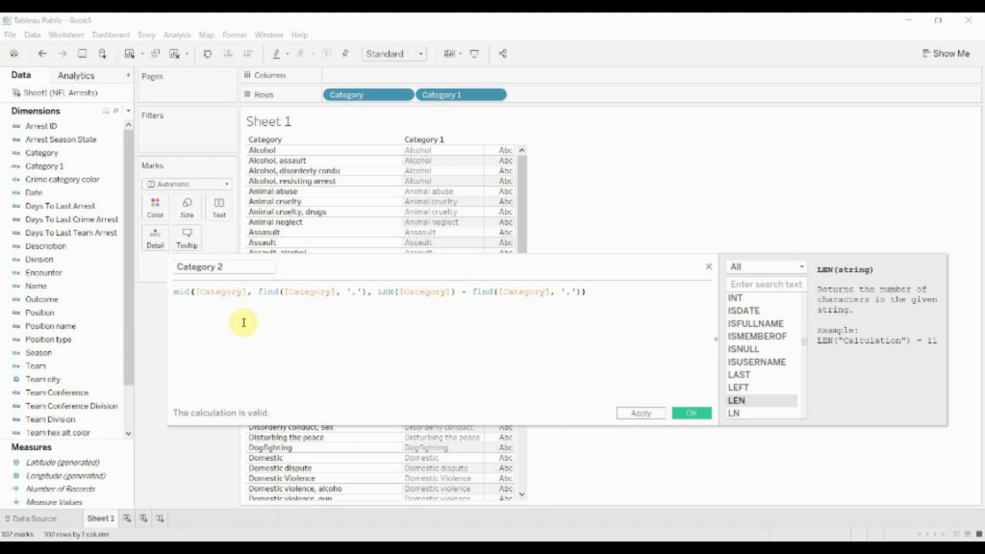
Review the string, start and length arguments of the Category 2 formula against the Category entries in the sheet
drag(246, 291, 200, 291)
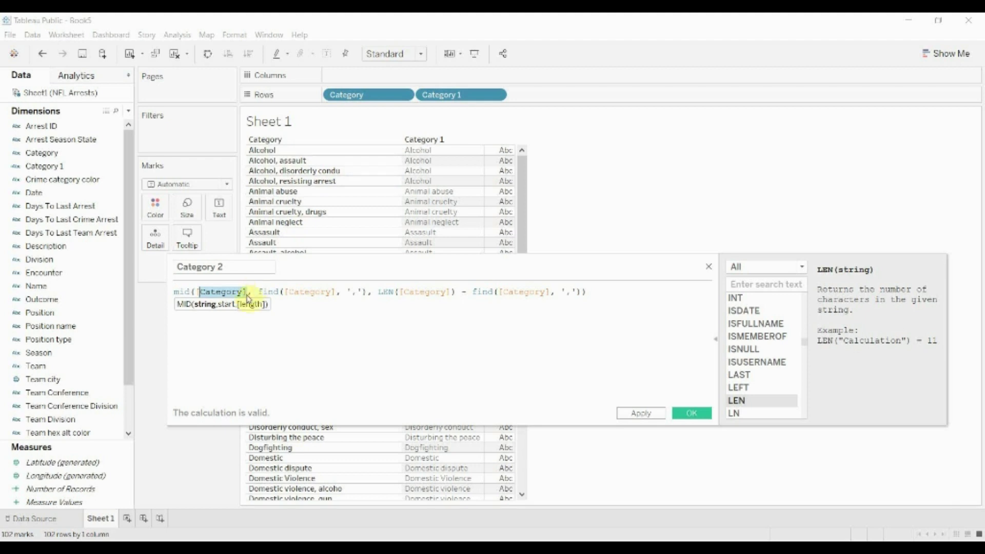
drag(258, 290, 367, 297)
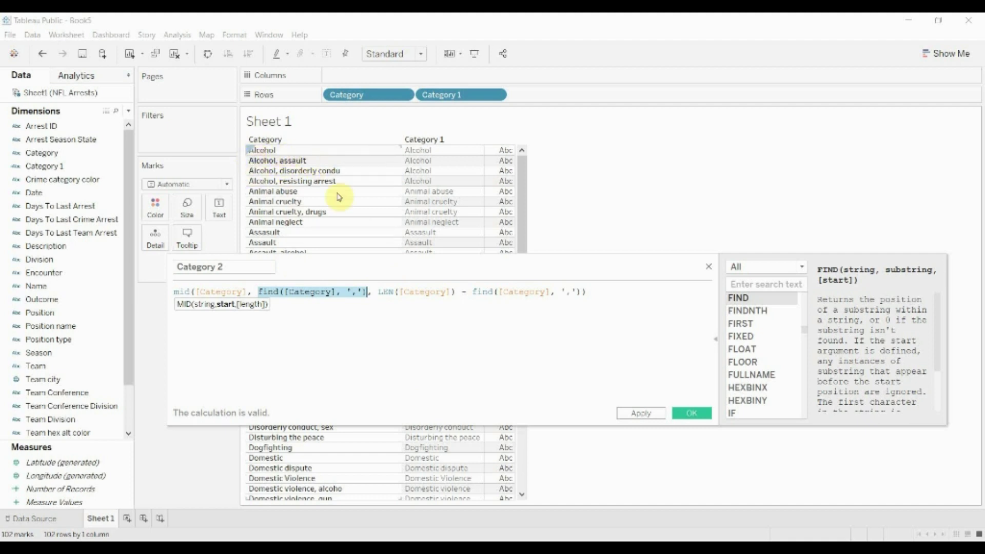
drag(378, 291, 456, 290)
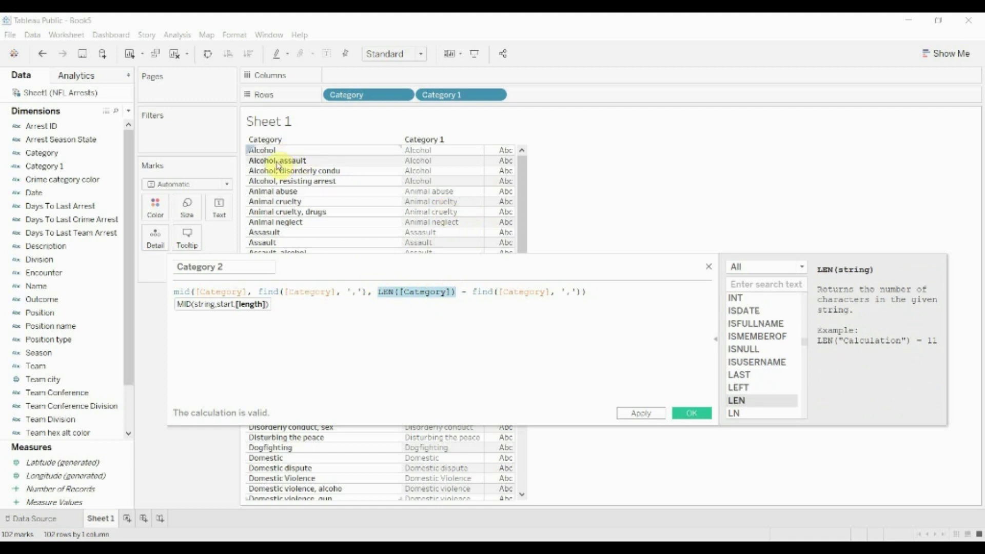
click(454, 298)
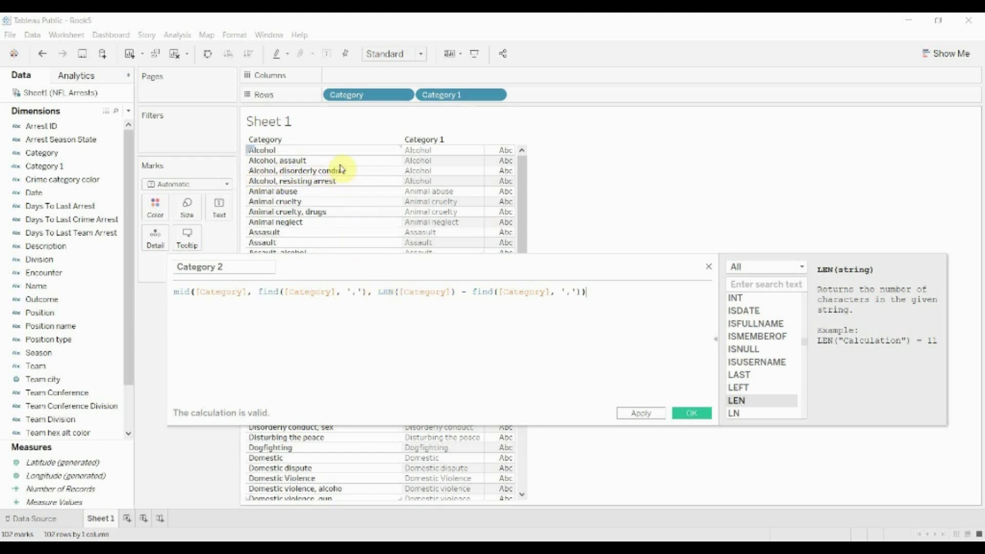
drag(472, 291, 580, 290)
click(590, 290)
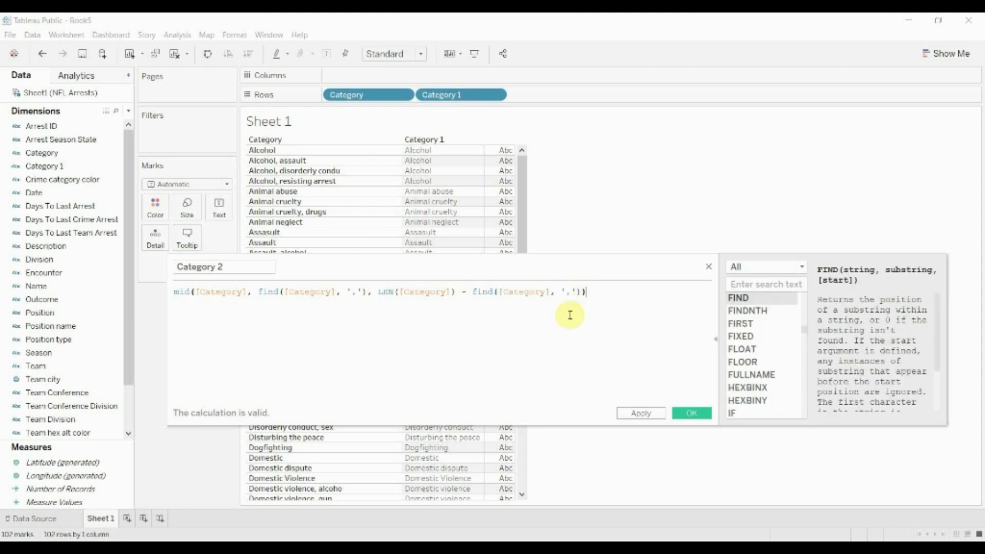
Apply the Category 2 calculation, place it on Rows after Category 1, and check its values against the other columns
click(649, 413)
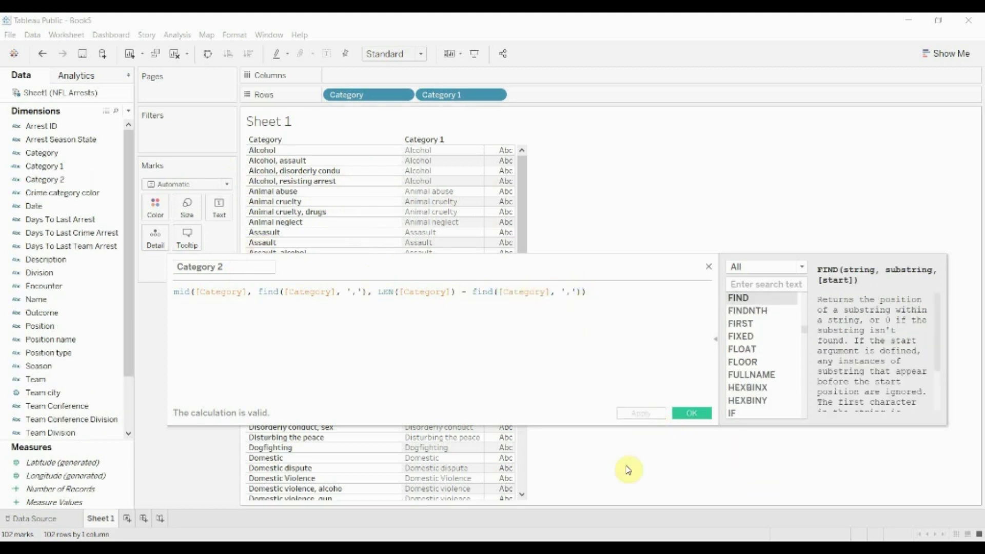
drag(45, 179, 553, 95)
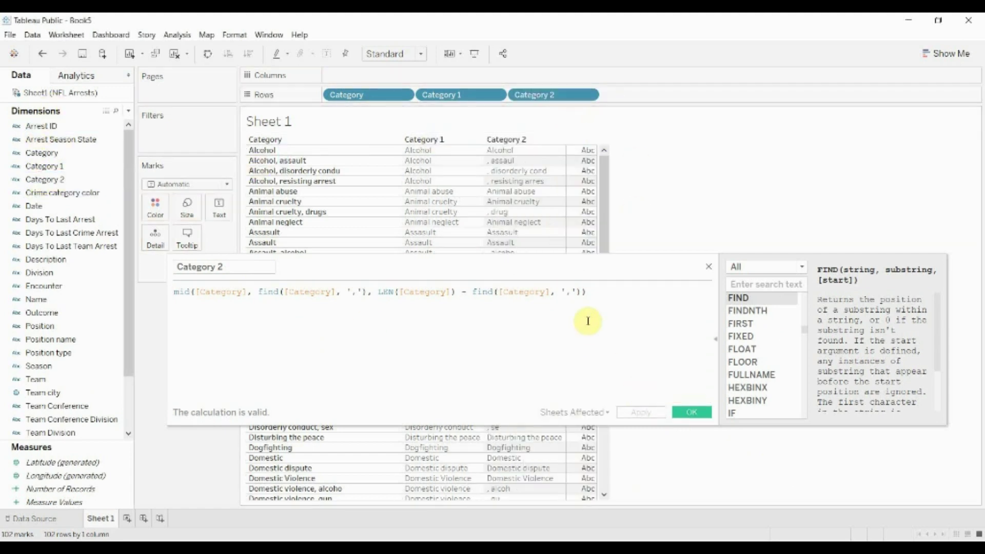
click(504, 152)
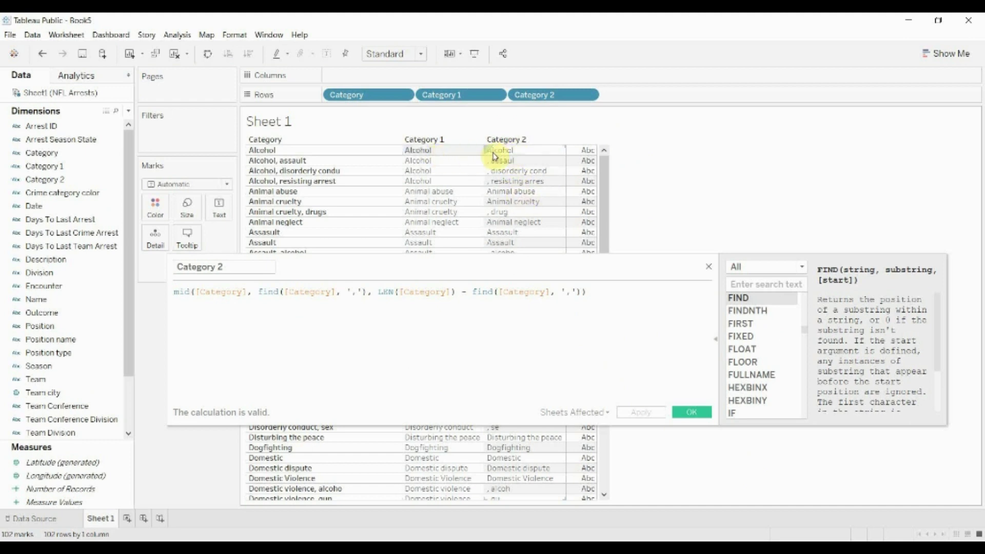
click(264, 152)
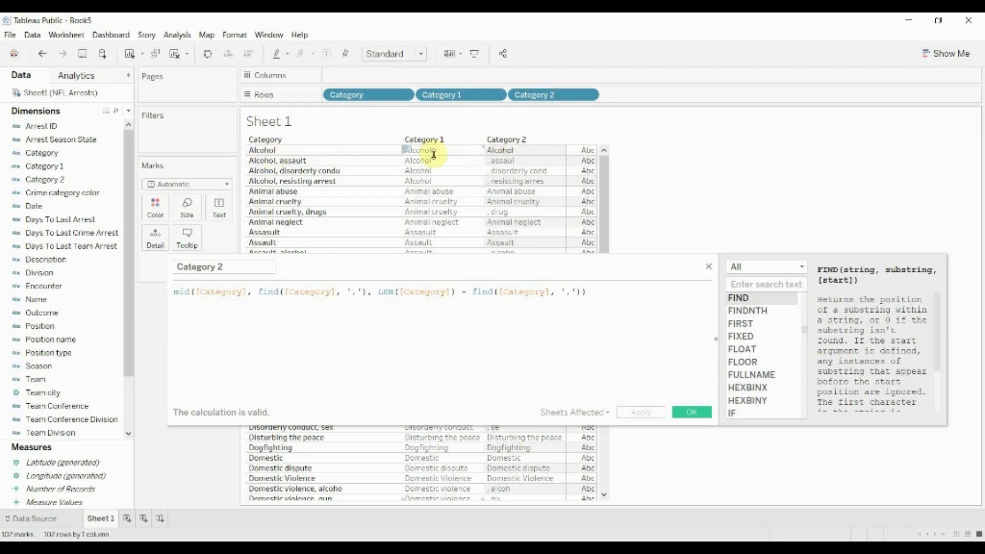
click(500, 152)
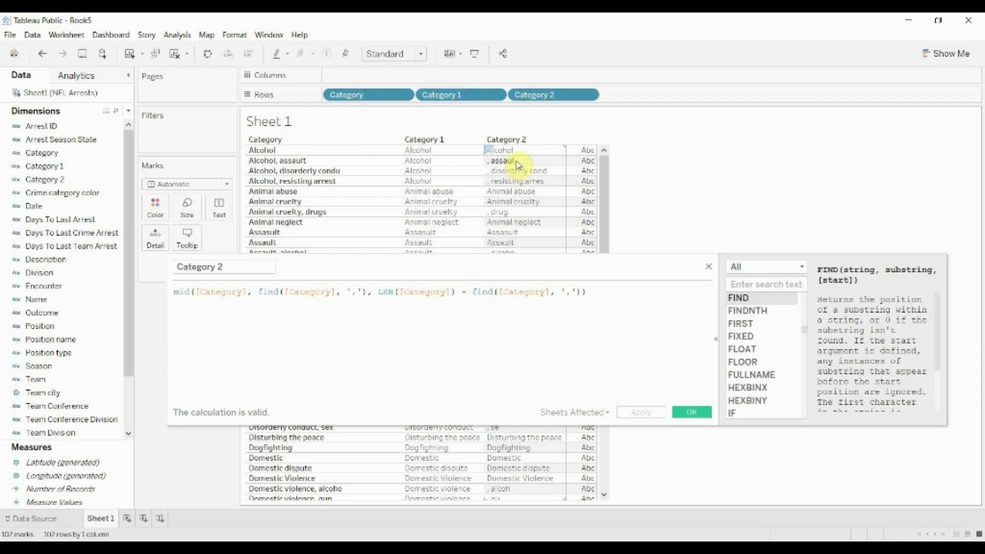
Add + 2 to the find result used as the MID start argument in the Category 2 formula
click(474, 291)
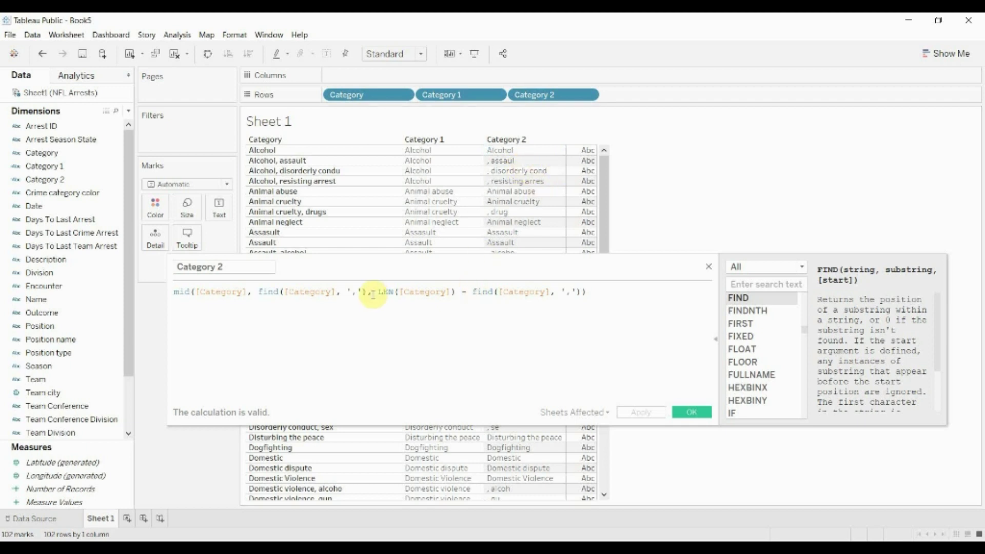
click(368, 292)
text())
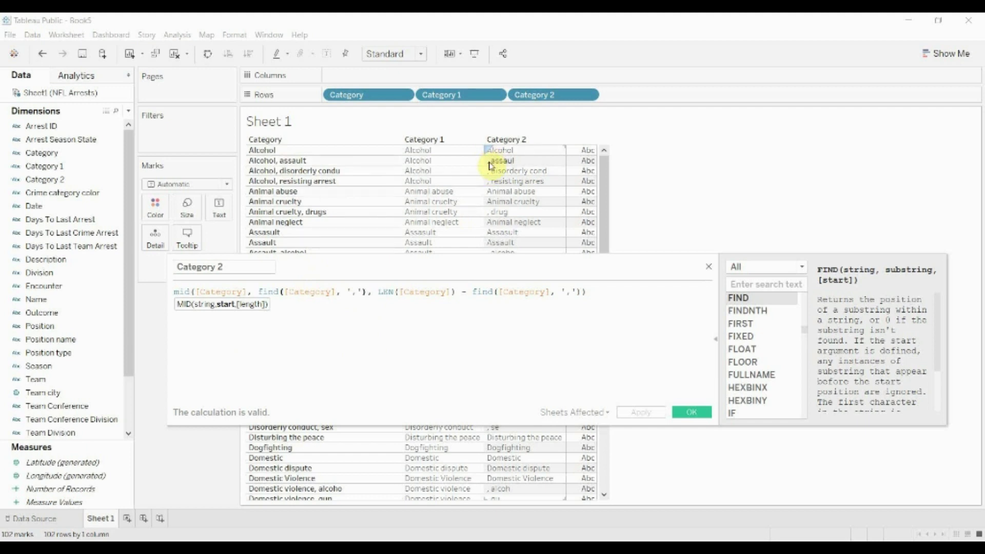
text(+ 1)
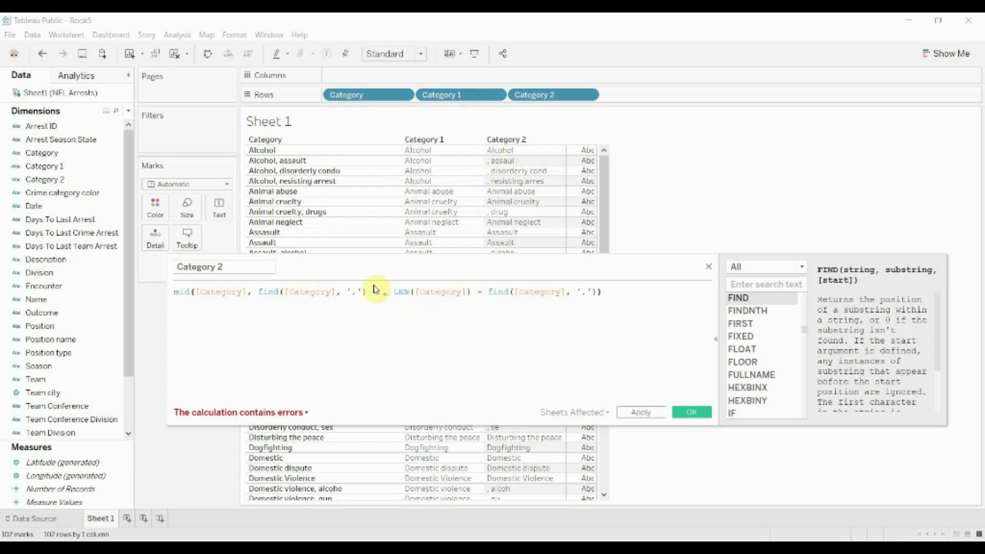
click(383, 291)
text(2)
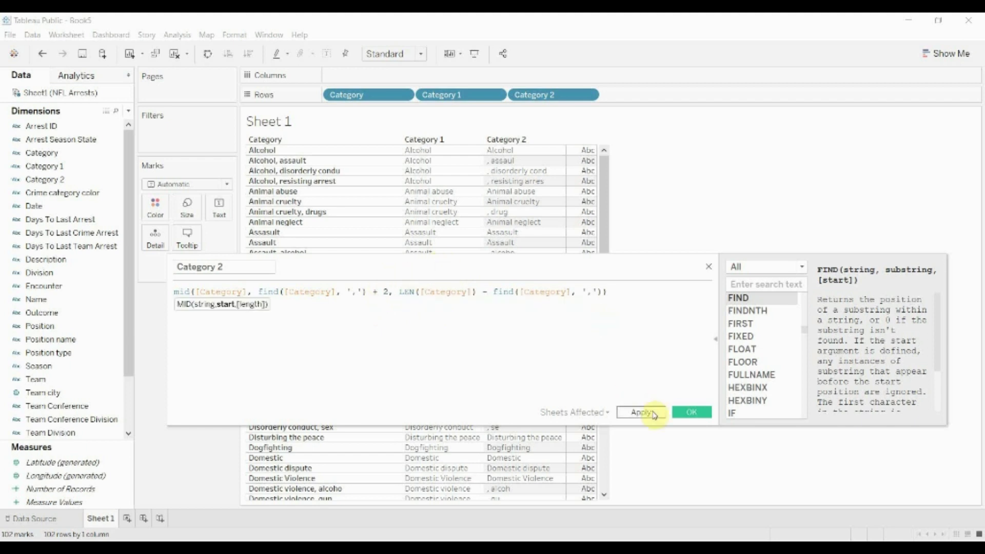
Apply the edited Category 2 formula and check its values in the sheet, including the entries without a comma
click(653, 418)
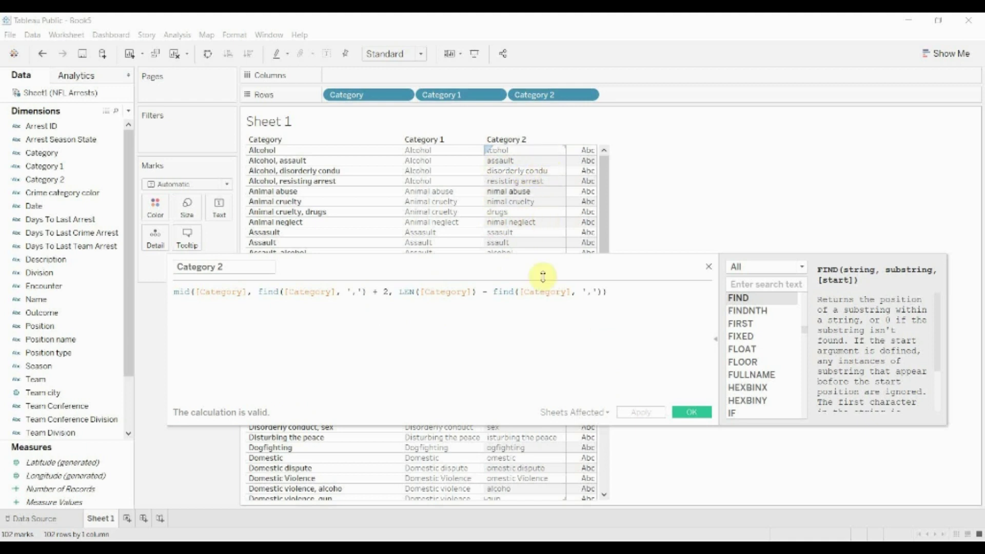
click(599, 292)
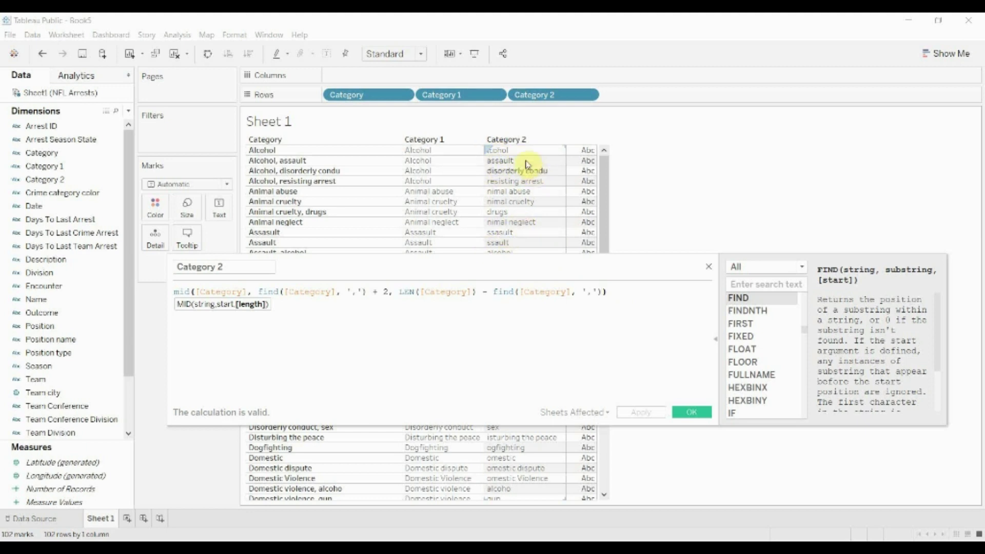
Insert a new line above the mid expression in the Category 2 formula and begin it with if
click(631, 291)
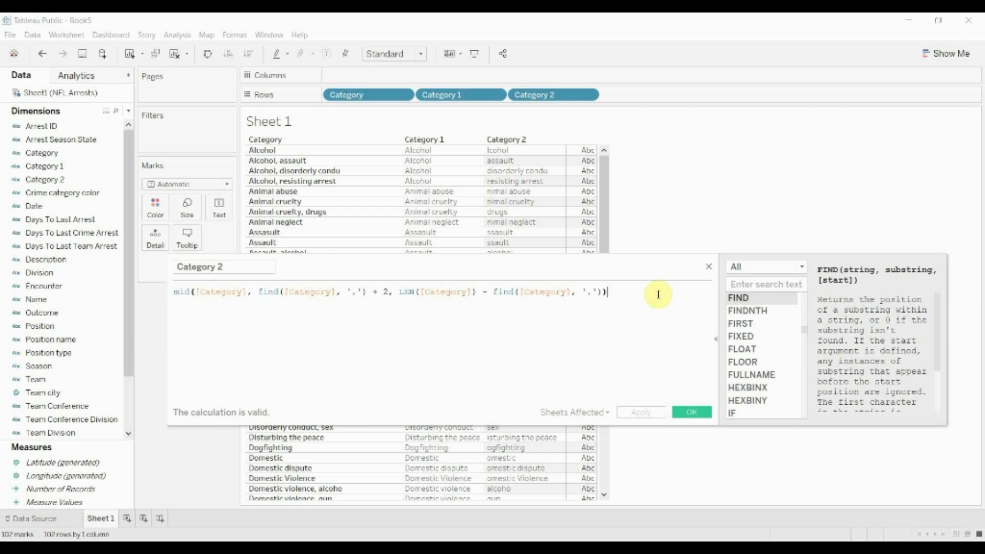
key(Home)
key(Return)
key(Up)
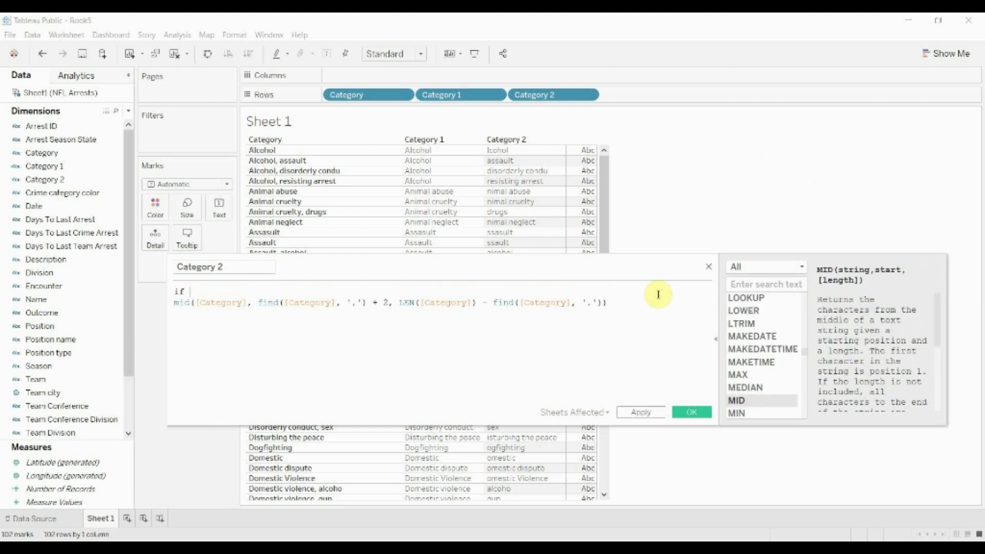
text(if)
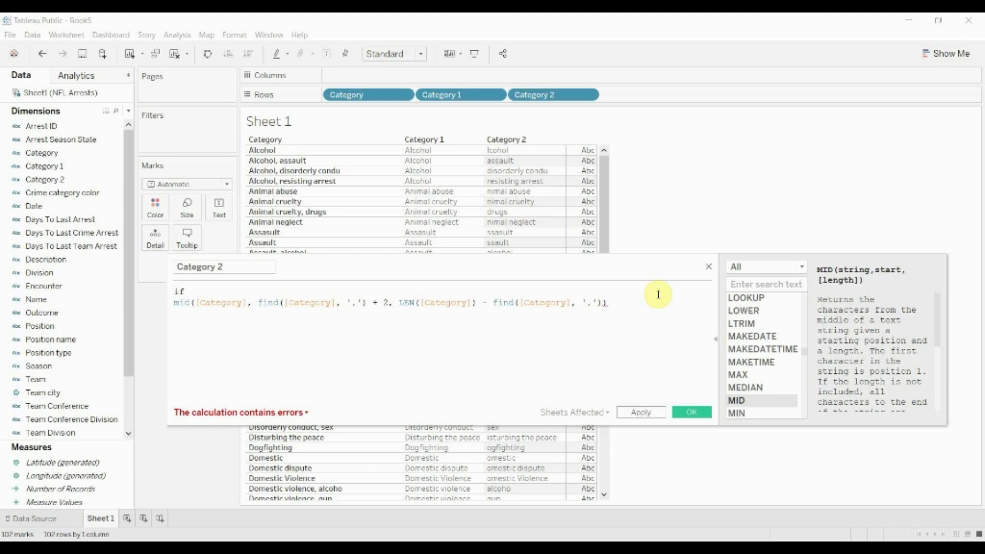
Complete the if line with a copy of find([Category], ',') from the mid expression, followed by == 0 then NULL
key(Down)
key(ctrl+Right)
key(ctrl+Right)
key(ctrl+shift+Right)
key(ctrl+shift+Right)
key(ctrl+shift+Right)
key(ctrl+shift+Right)
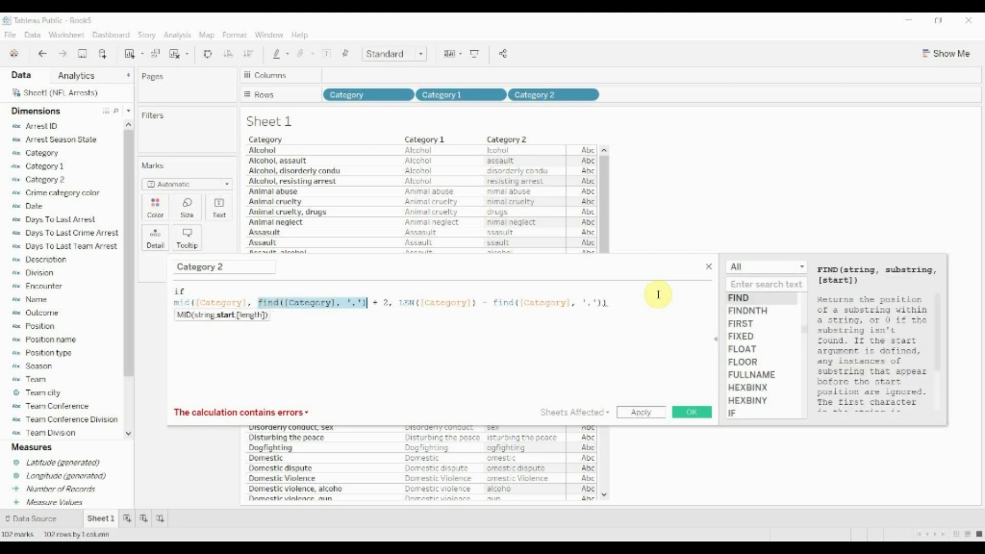
key(ctrl+c)
key(Up)
key(ctrl+v)
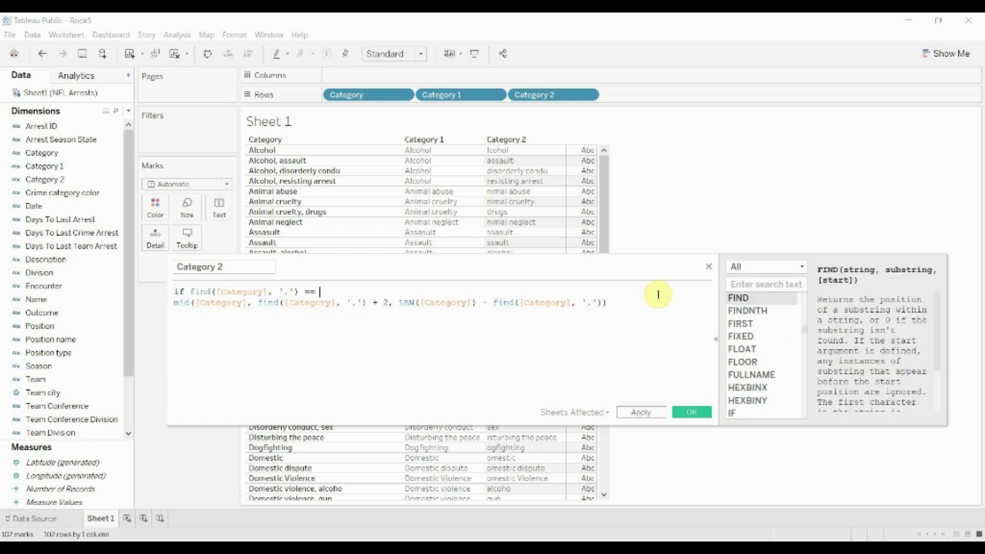
text(== 0 then NUL)
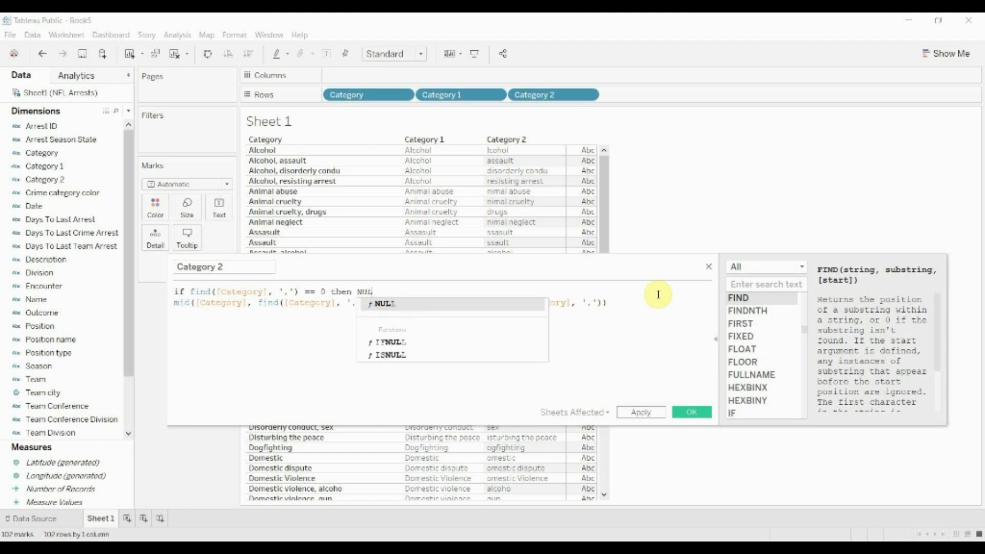
text(L)
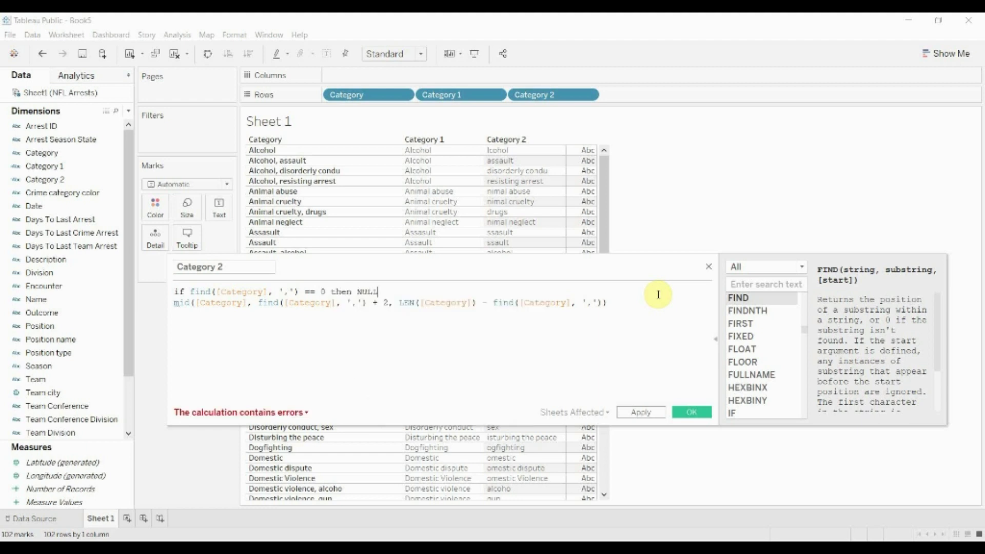
Put else before the mid expression, close the statement with end on a new line, and apply the Category 2 calculation
key(Right)
text(else )
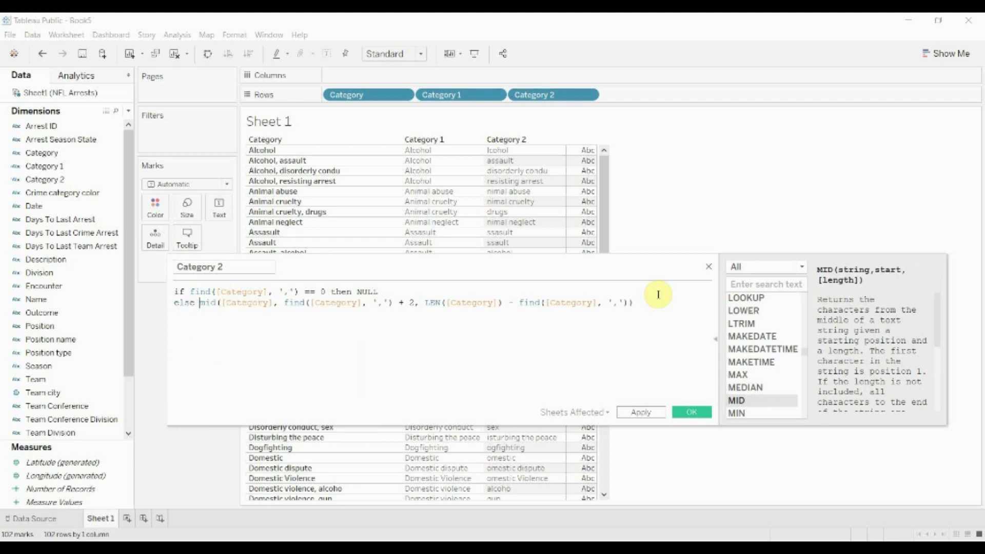
text(end)
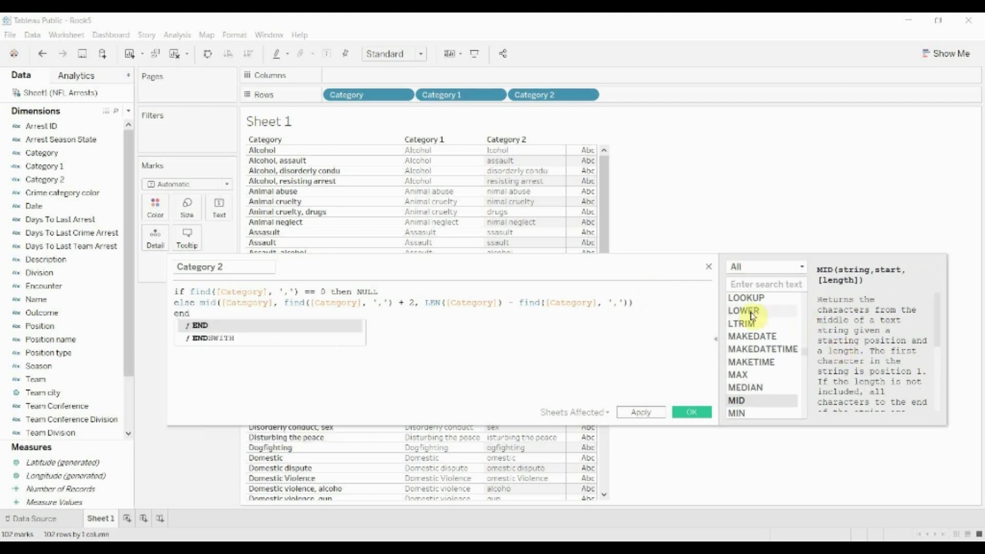
click(641, 412)
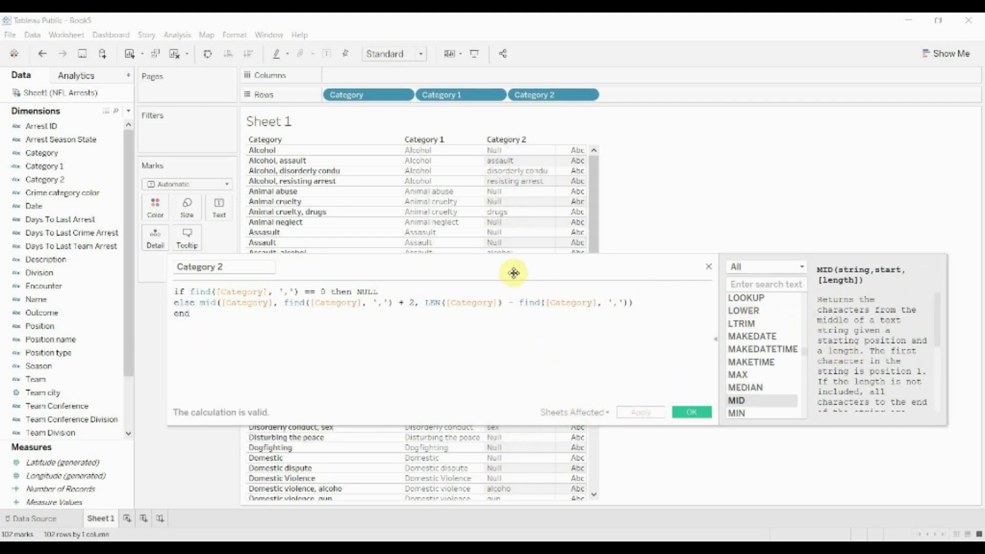